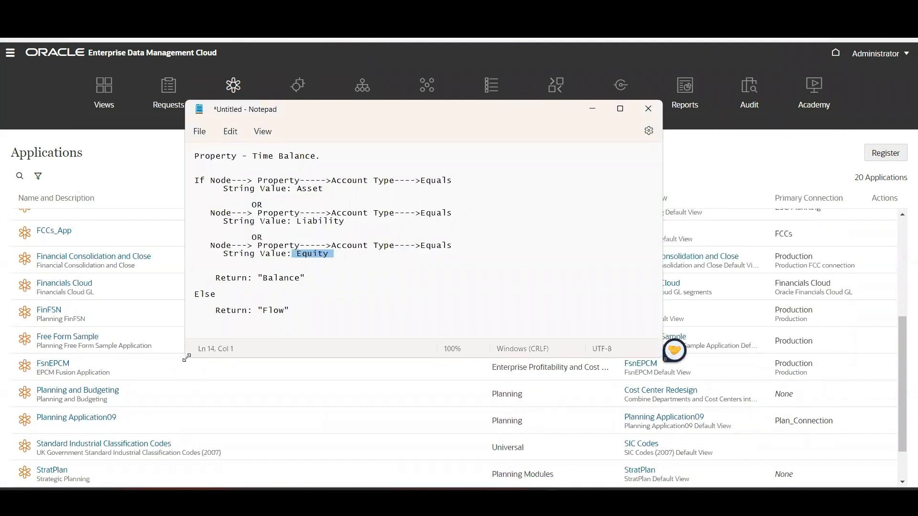
# Review the Time Balance derivation logic in the Notepad notes, including the Account Type conditions and return values, and minimize the notes
pyautogui.moveTo(186, 358); pyautogui.dragTo(162, 413)
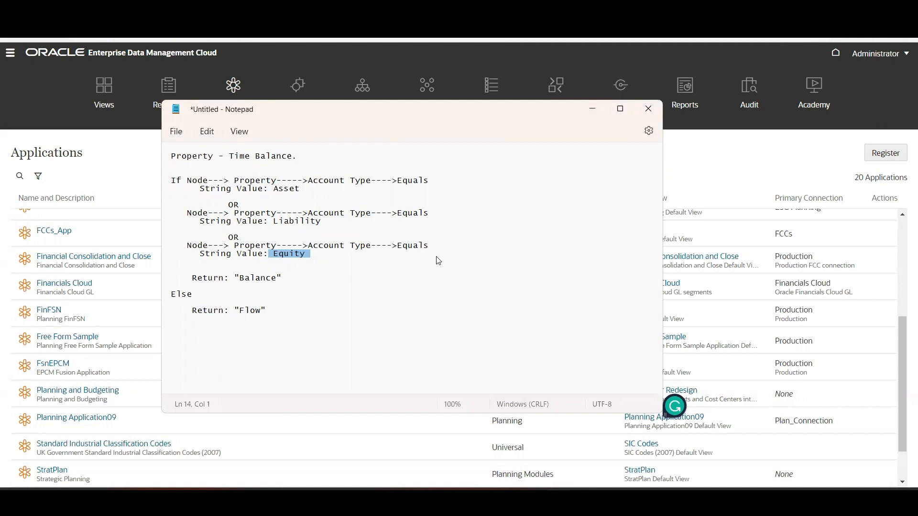
pyautogui.click(326, 259)
pyautogui.moveTo(228, 156); pyautogui.dragTo(303, 162)
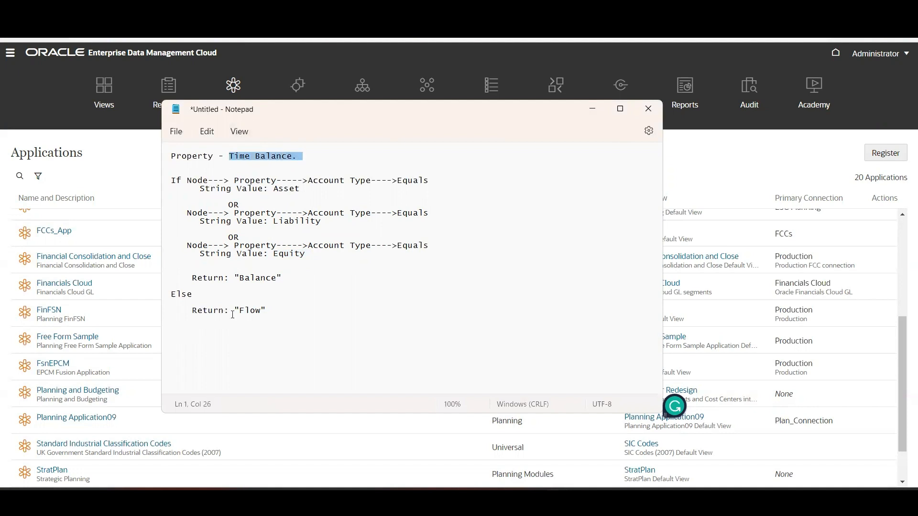
pyautogui.moveTo(275, 189); pyautogui.dragTo(299, 189)
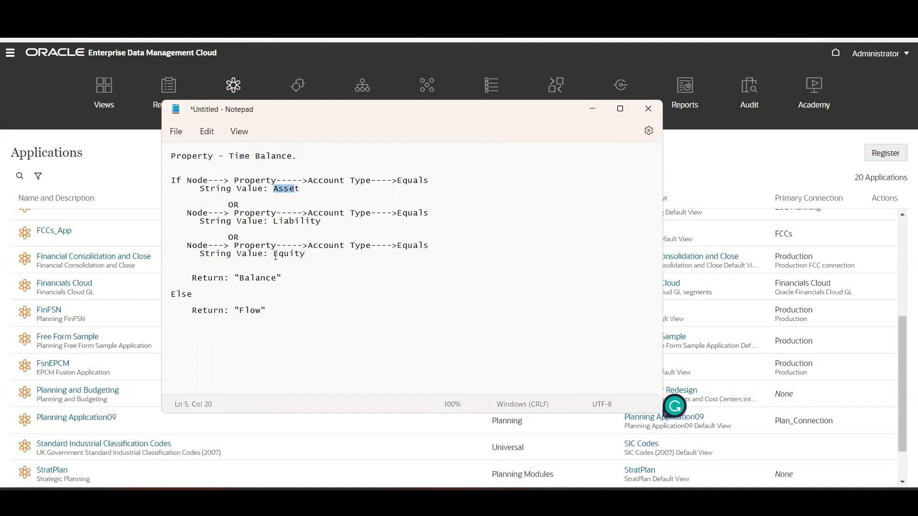
pyautogui.moveTo(276, 255); pyautogui.dragTo(304, 254)
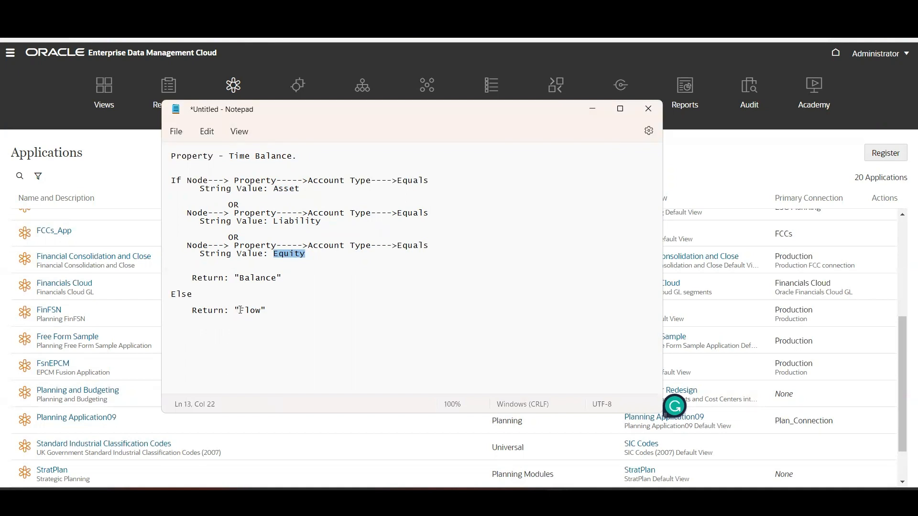
pyautogui.moveTo(241, 310); pyautogui.dragTo(263, 310)
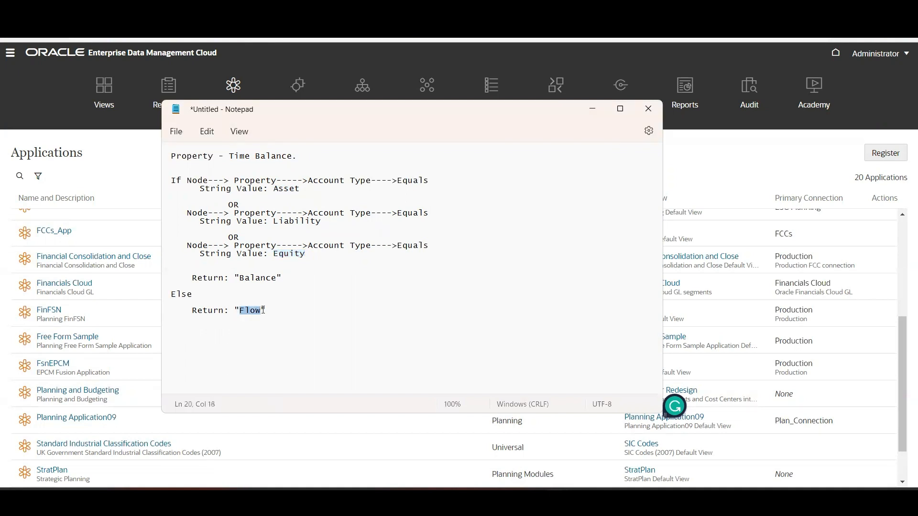
pyautogui.click(390, 328)
pyautogui.click(593, 109)
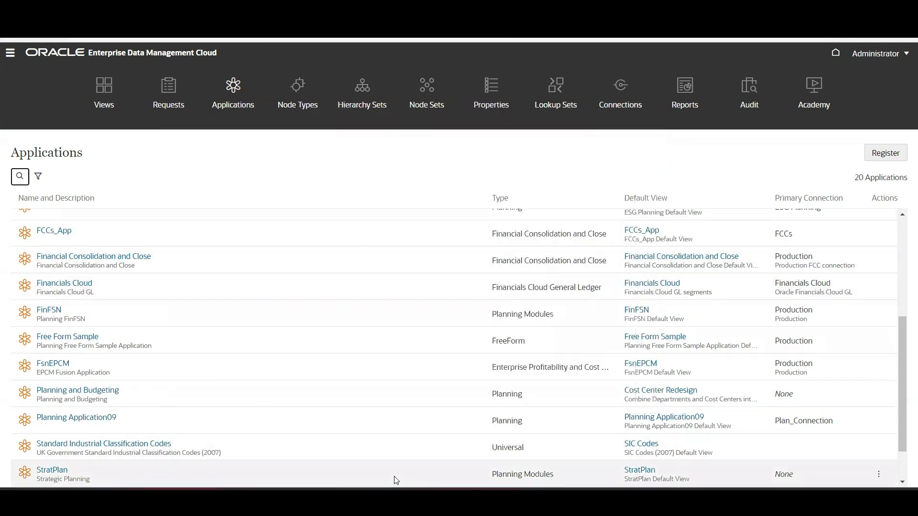
pyautogui.hotkey('alt', 'Tab')
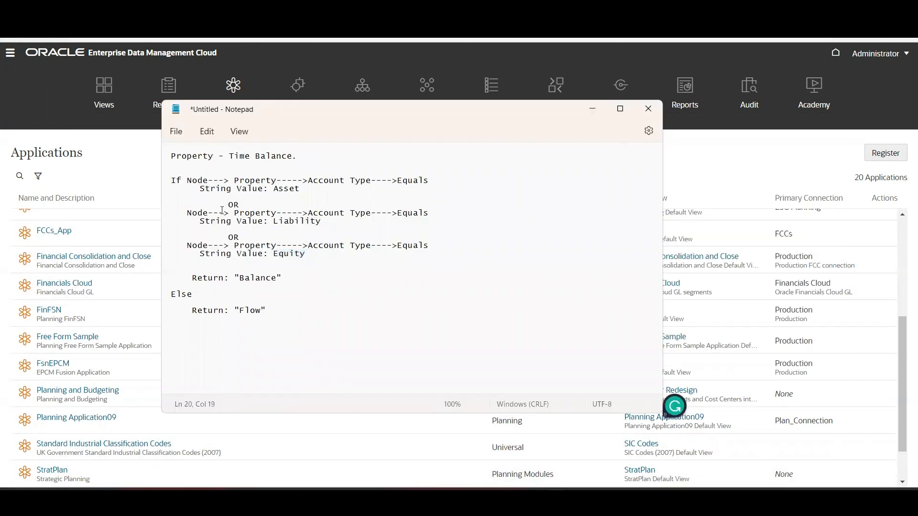
pyautogui.click(593, 110)
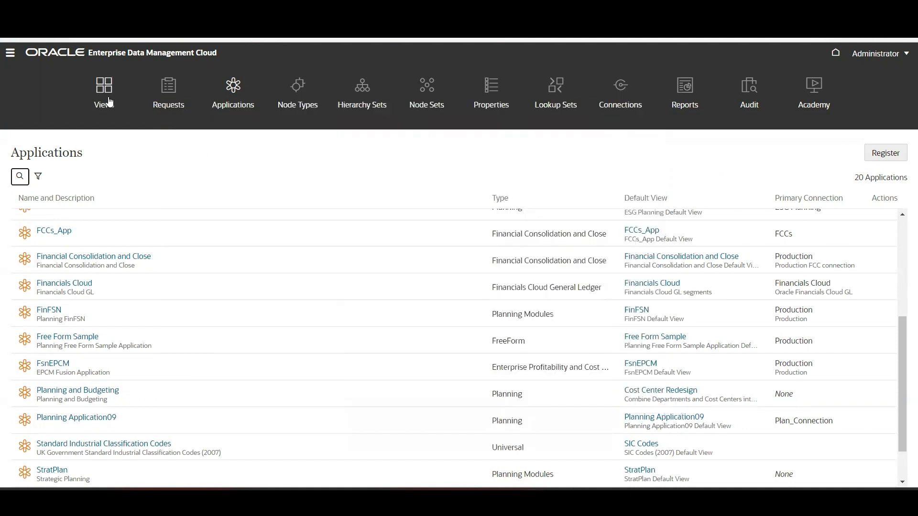
# Search the properties list for "time" and open the PLN.Time Balance property
pyautogui.click(499, 89)
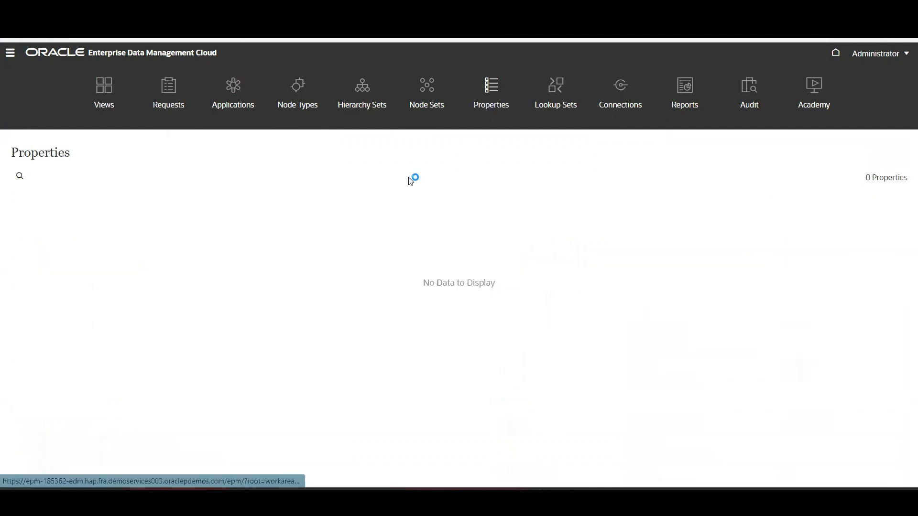
pyautogui.scroll(-3, 258, 377)
pyautogui.scroll(-10, 263, 374)
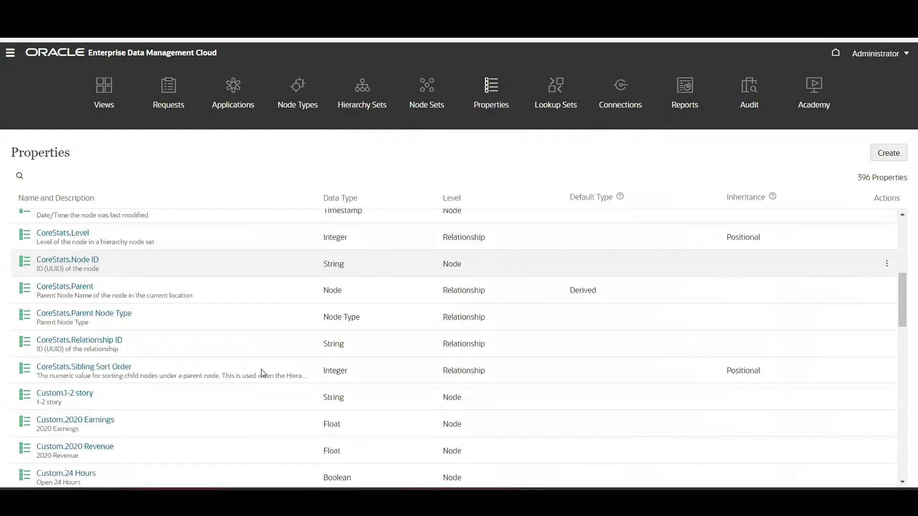
pyautogui.scroll(6, 263, 373)
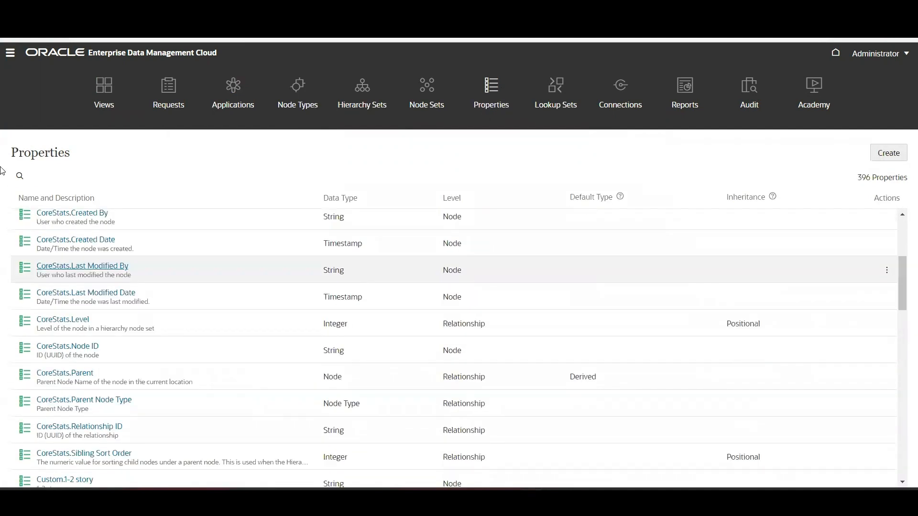
pyautogui.click(19, 176)
pyautogui.write('ci')
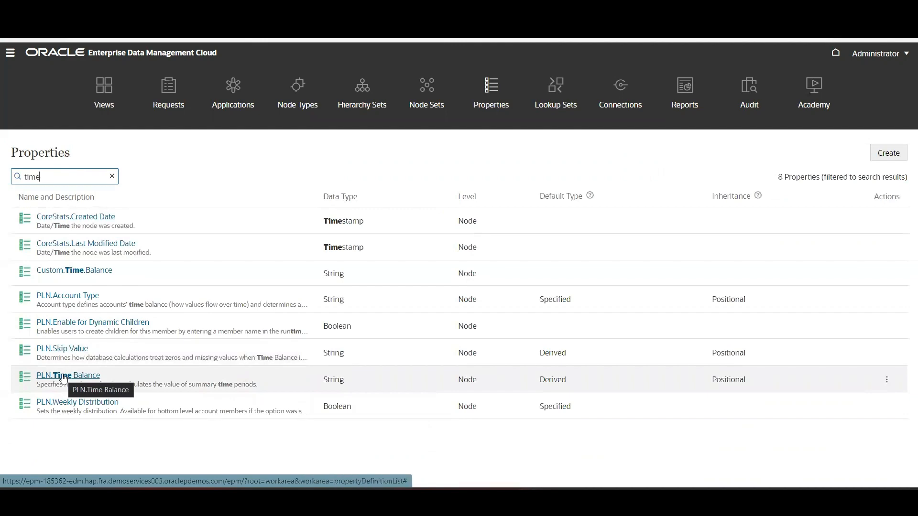
pyautogui.click(64, 378)
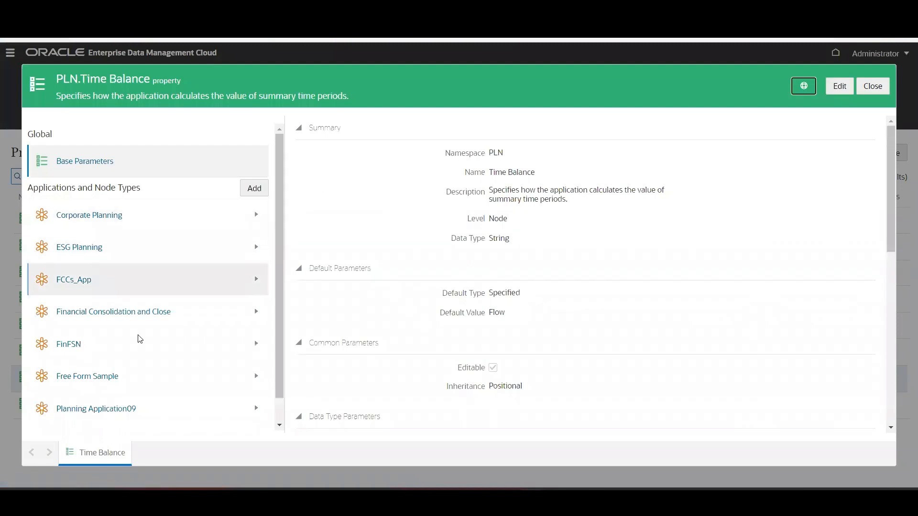
# Expand Planning Application09 under the property's applications and node types, leaving its application-level parameters unedited
pyautogui.scroll(-1, 163, 329)
pyautogui.click(148, 385)
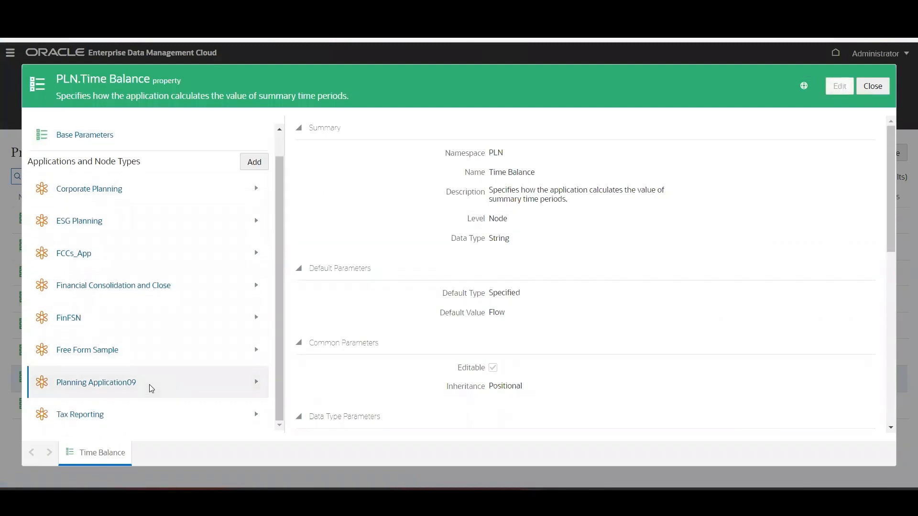
pyautogui.click(257, 382)
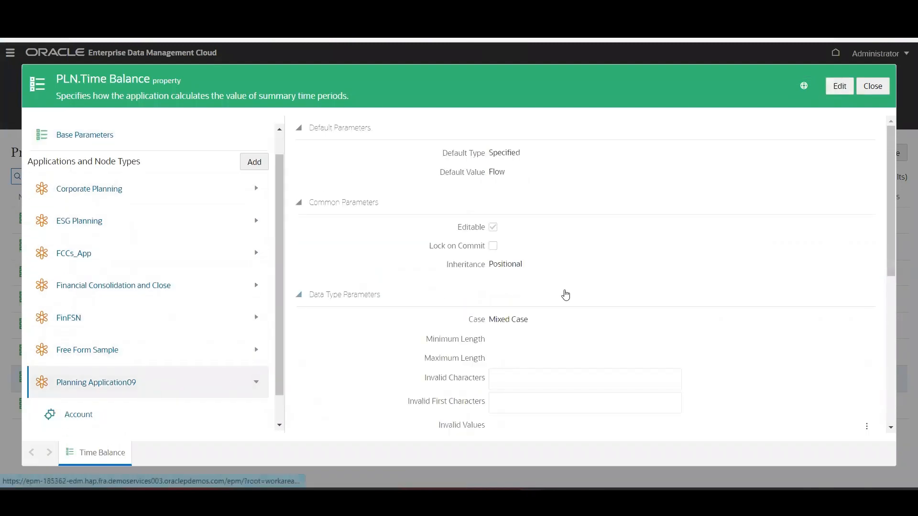
pyautogui.scroll(-1, 189, 381)
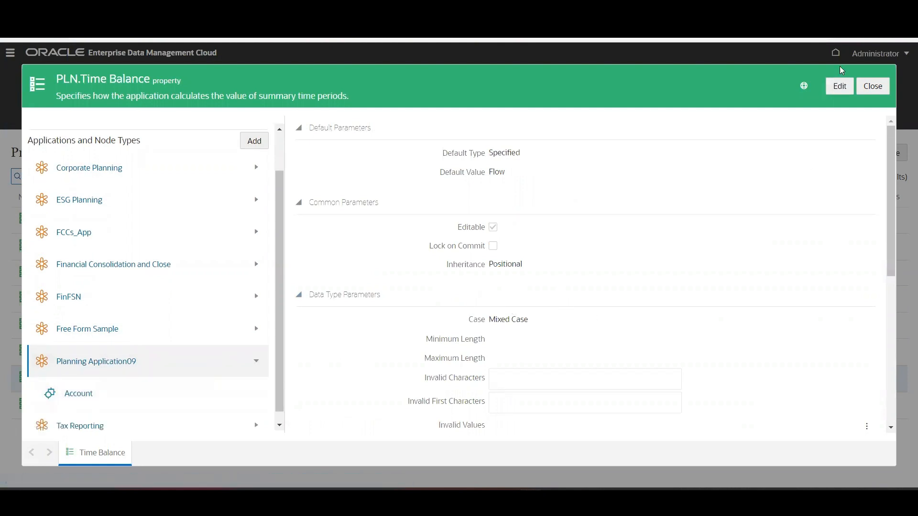
pyautogui.click(840, 88)
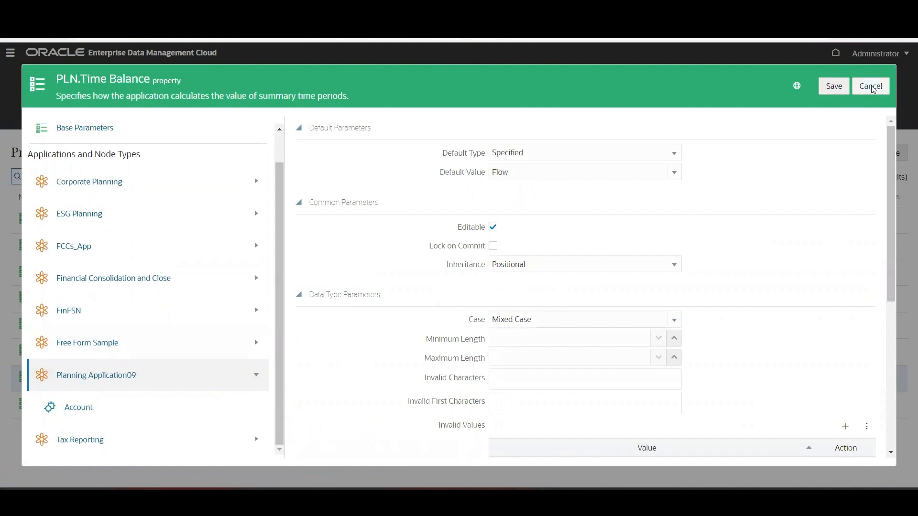
pyautogui.click(872, 87)
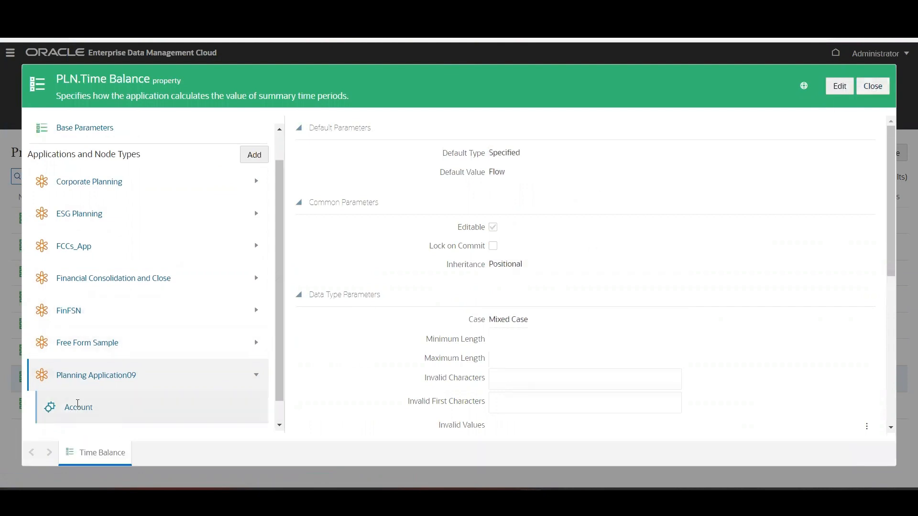
# Edit the Account node type under Planning Application09 and set its Default Type to Derived
pyautogui.click(76, 405)
pyautogui.click(840, 86)
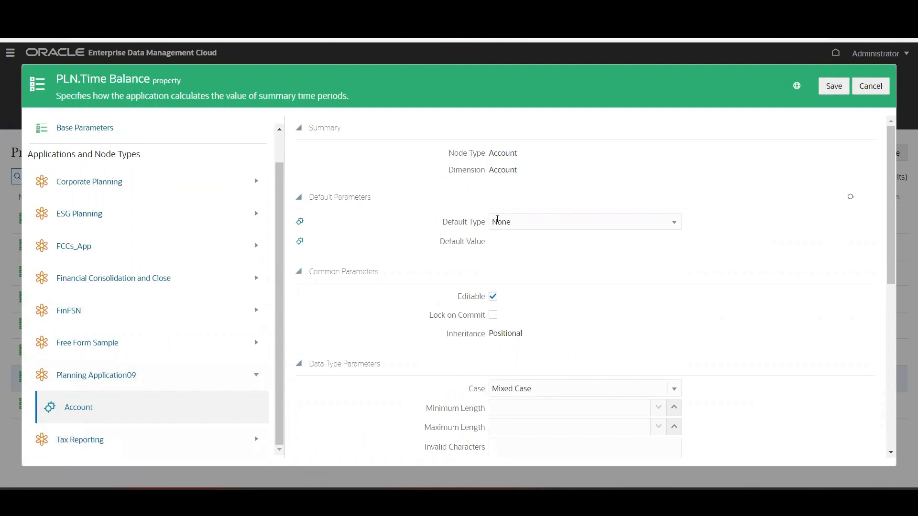
pyautogui.click(521, 223)
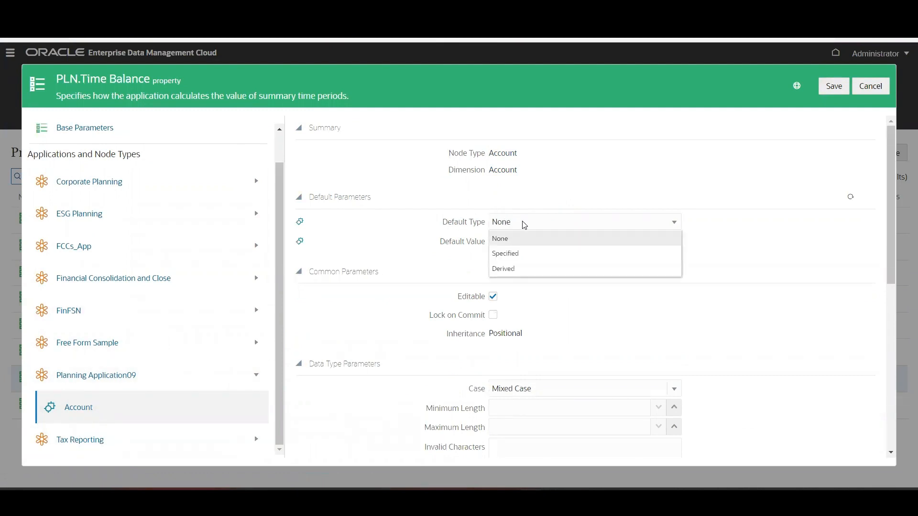
pyautogui.click(511, 268)
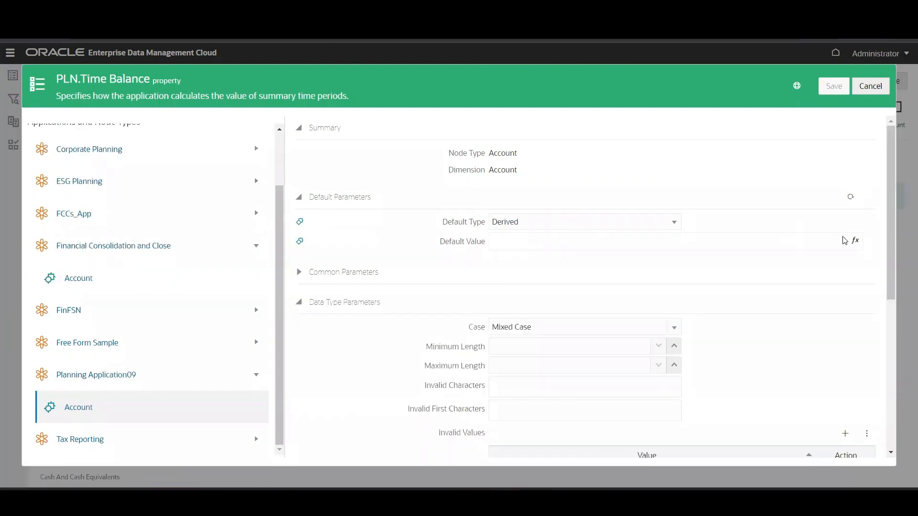
# Open the expression editor for the derived default value and remove the existing return statement
pyautogui.click(856, 241)
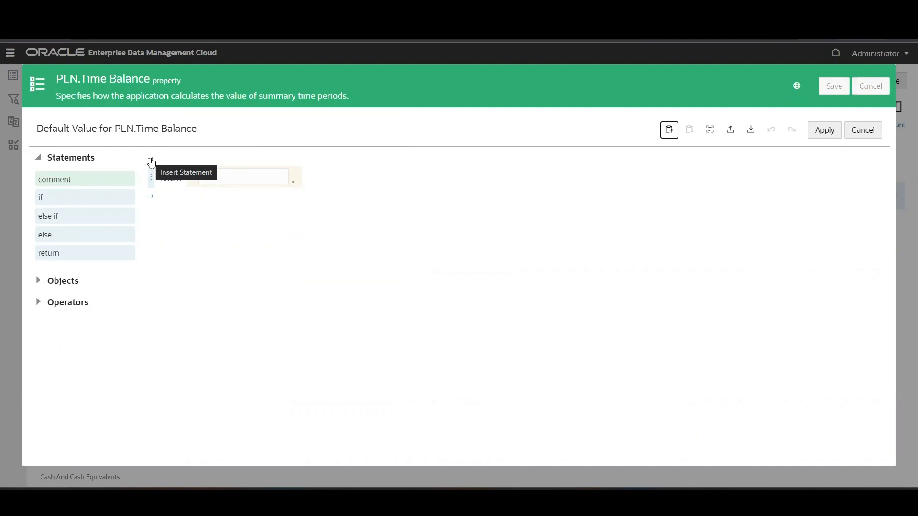
pyautogui.click(152, 163)
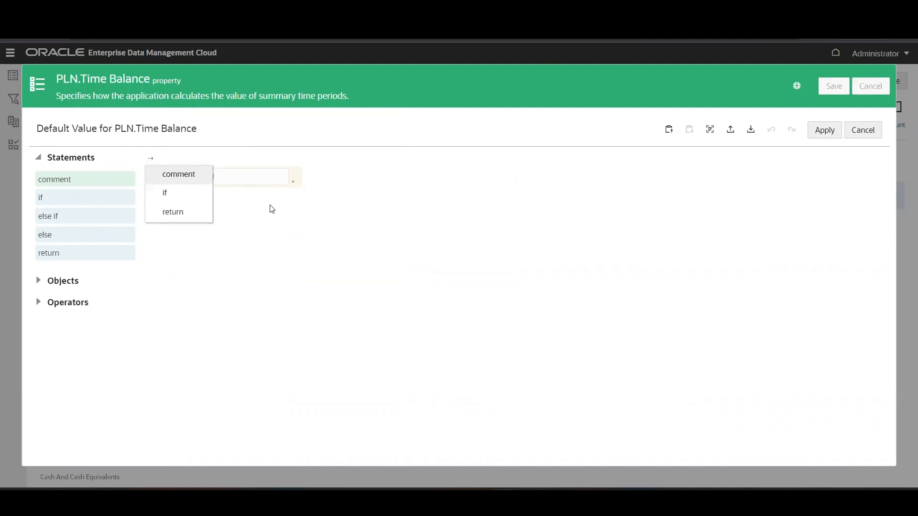
pyautogui.click(173, 212)
pyautogui.click(151, 184)
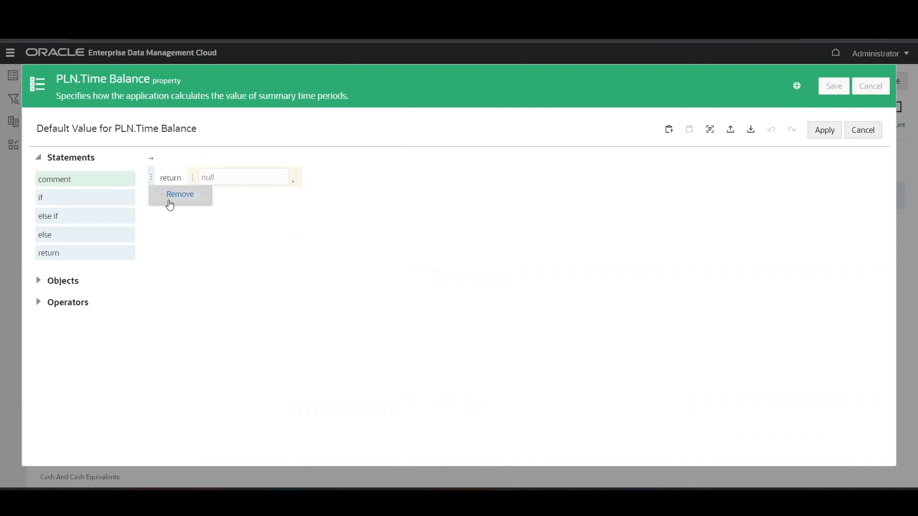
pyautogui.click(170, 201)
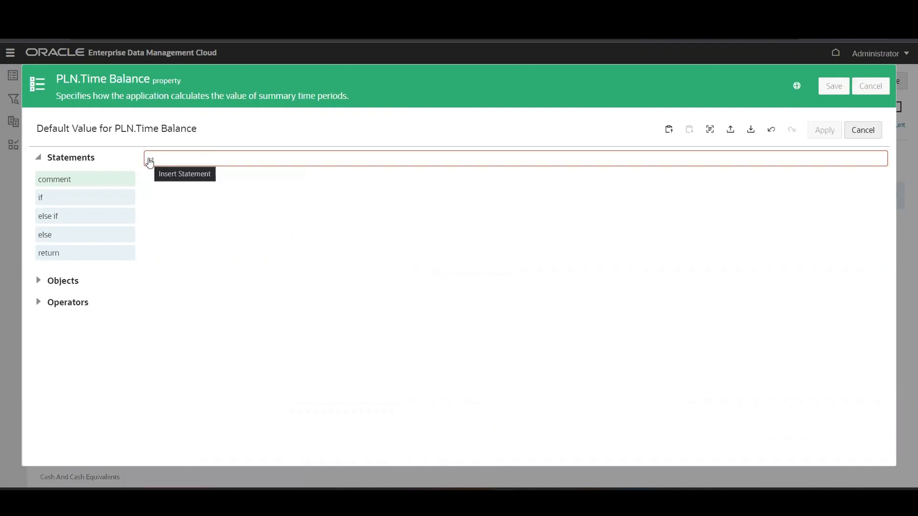
# Insert an if statement whose condition combines three boolean terms with nested OR operators
pyautogui.click(150, 162)
pyautogui.click(172, 193)
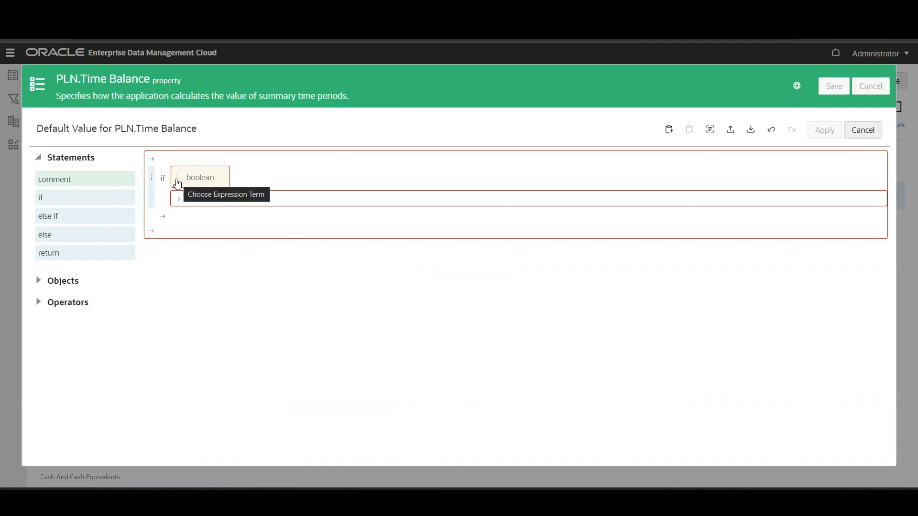
pyautogui.click(177, 183)
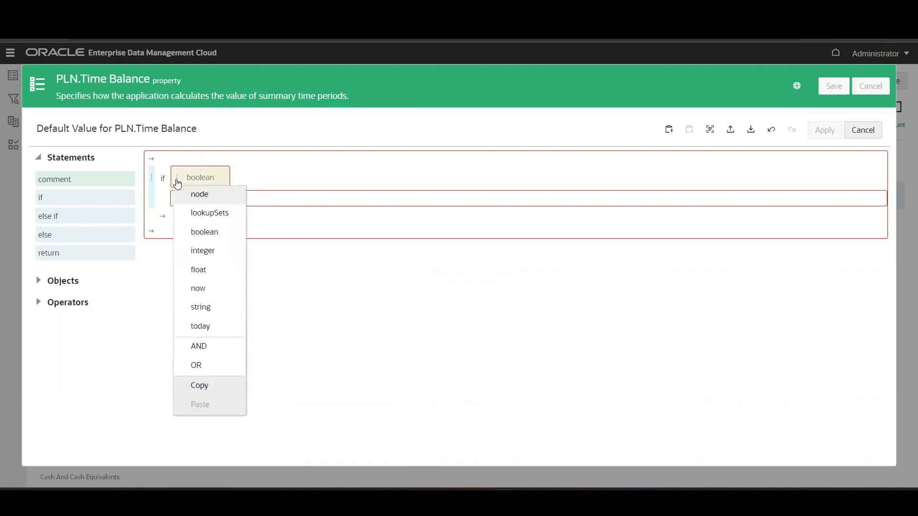
pyautogui.click(202, 366)
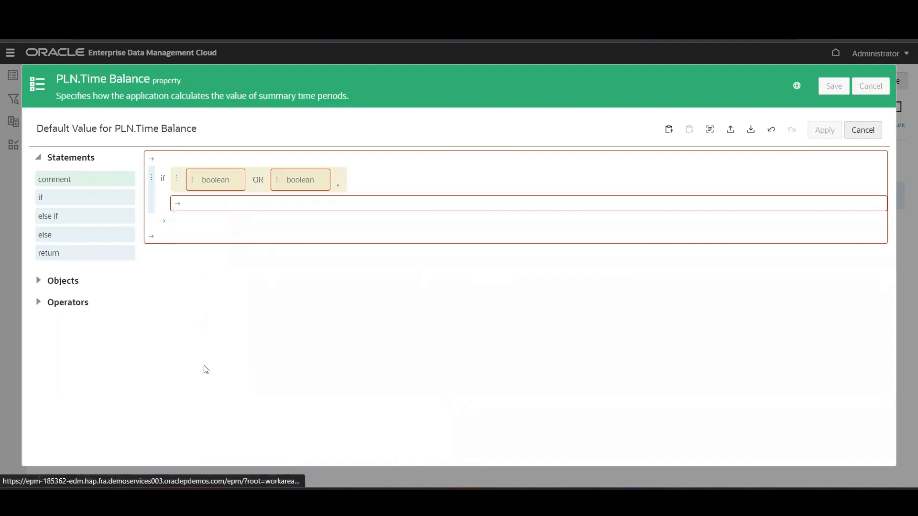
pyautogui.click(192, 181)
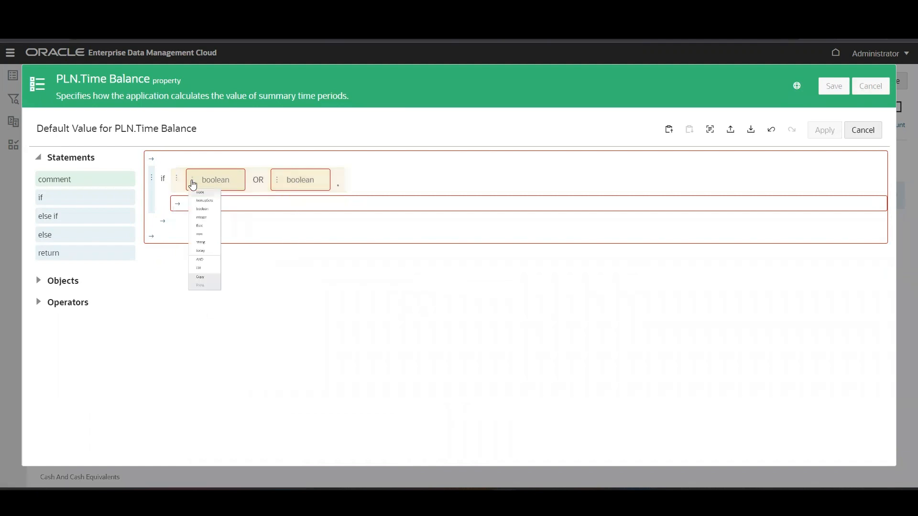
pyautogui.click(224, 373)
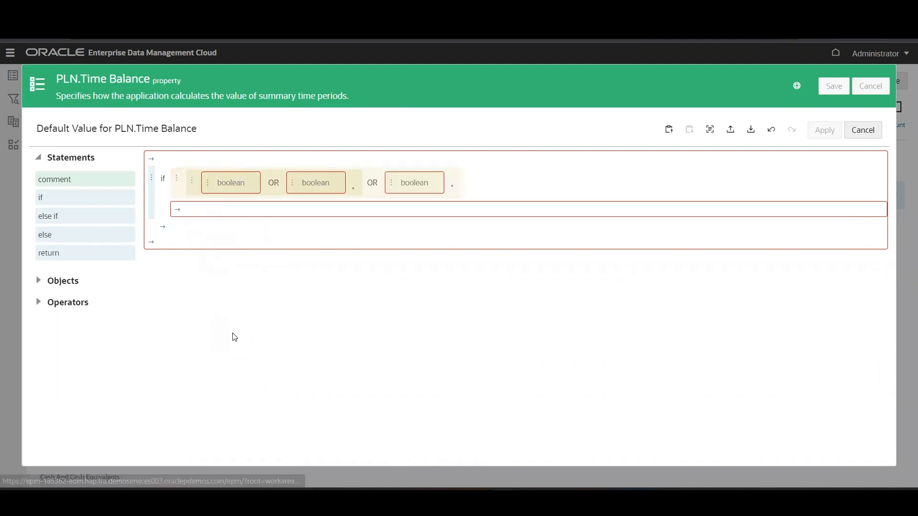
# Build the first OR term so that it checks whether the node's PLN.Account Type property equals Asset
pyautogui.click(208, 184)
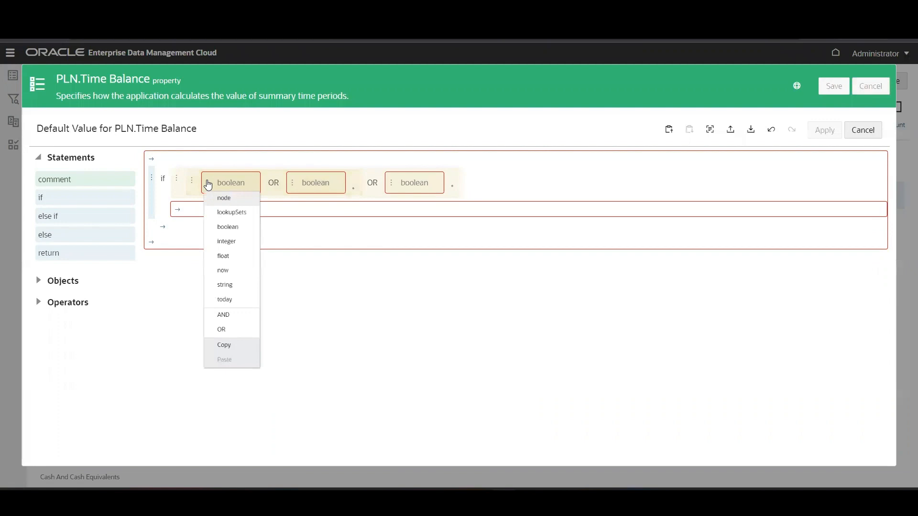
pyautogui.click(225, 201)
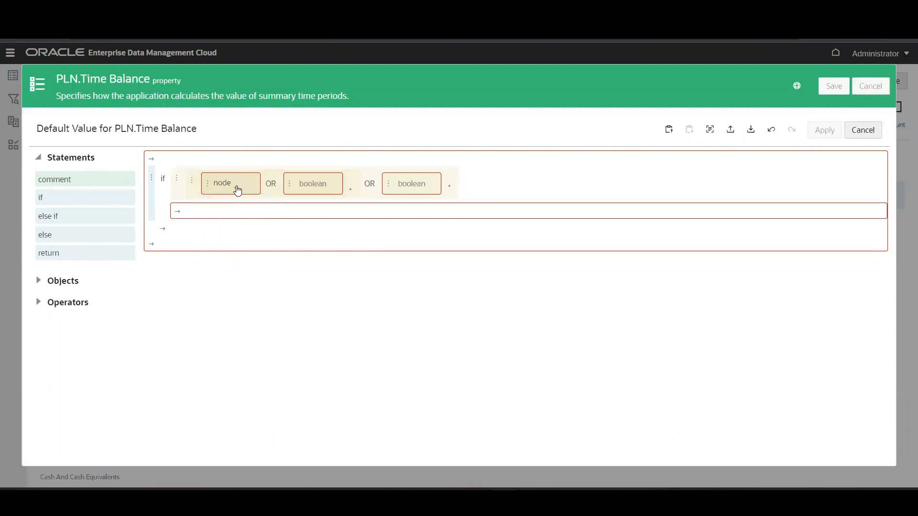
pyautogui.click(237, 190)
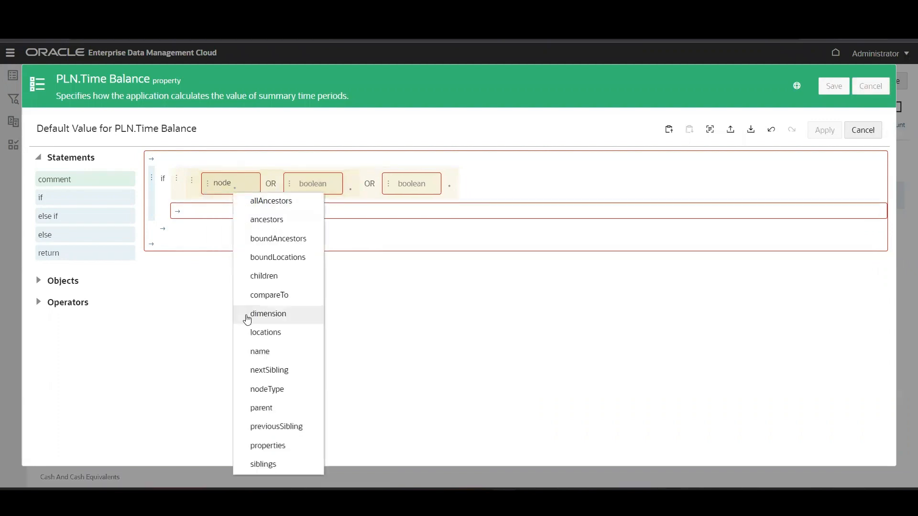
pyautogui.click(267, 445)
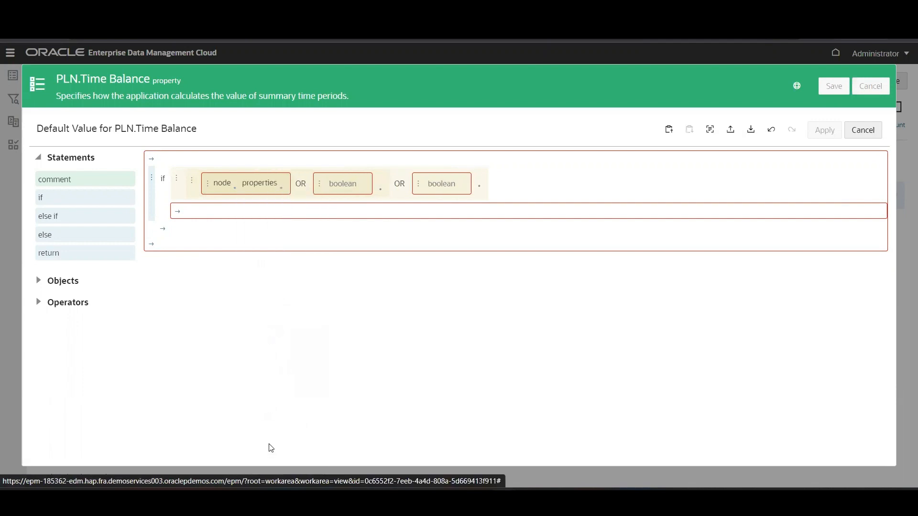
pyautogui.click(281, 191)
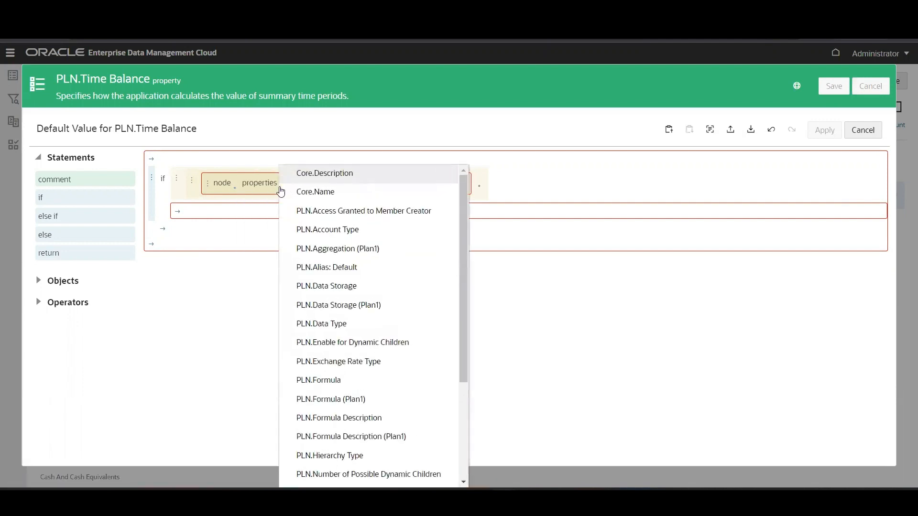
pyautogui.click(349, 229)
pyautogui.click(356, 189)
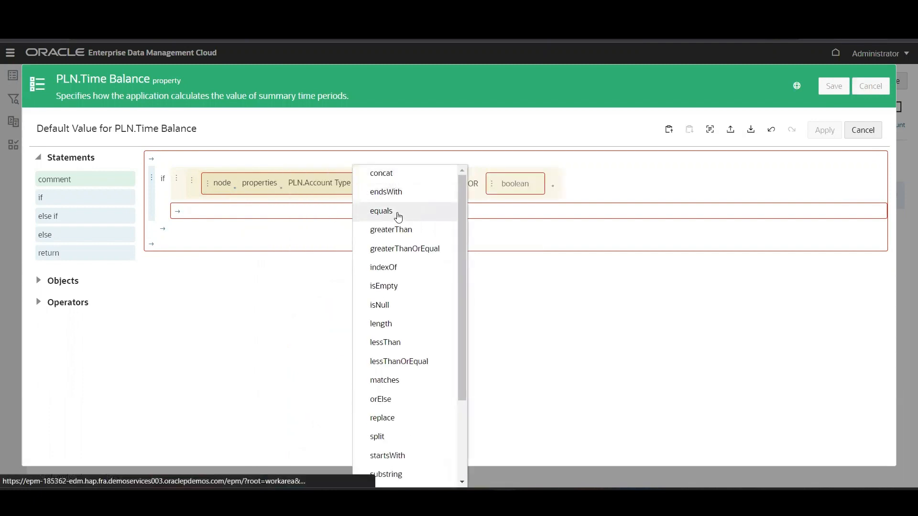
pyautogui.click(399, 219)
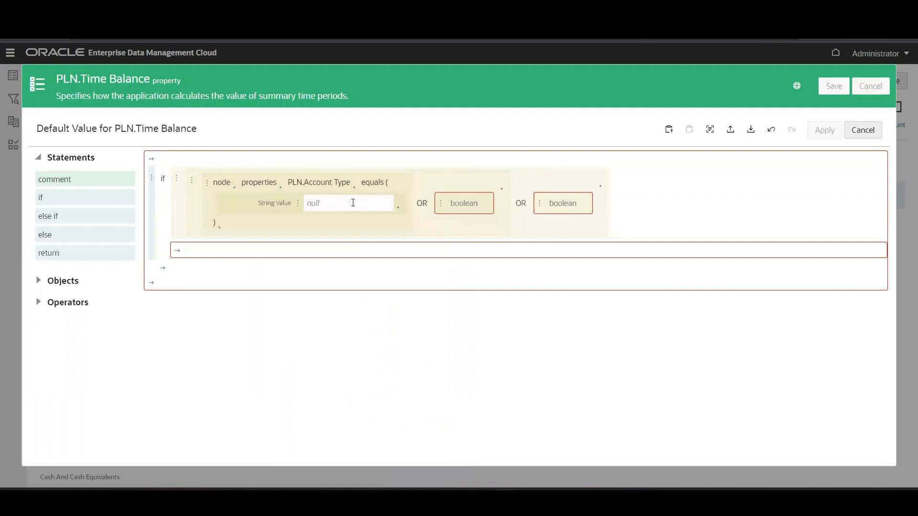
pyautogui.write('Asset')
# Build the second OR term so that it checks whether the node's PLN.Account Type property equals Liability
pyautogui.click(443, 210)
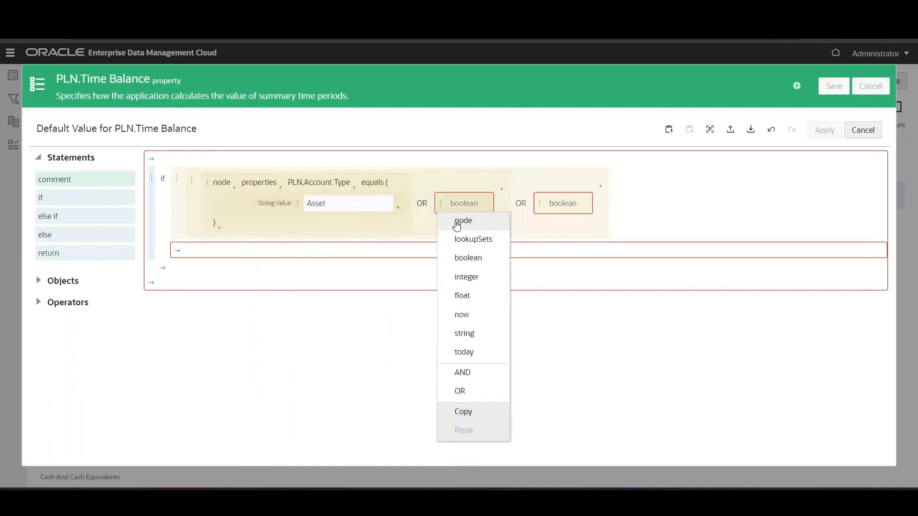
pyautogui.click(458, 221)
pyautogui.click(468, 212)
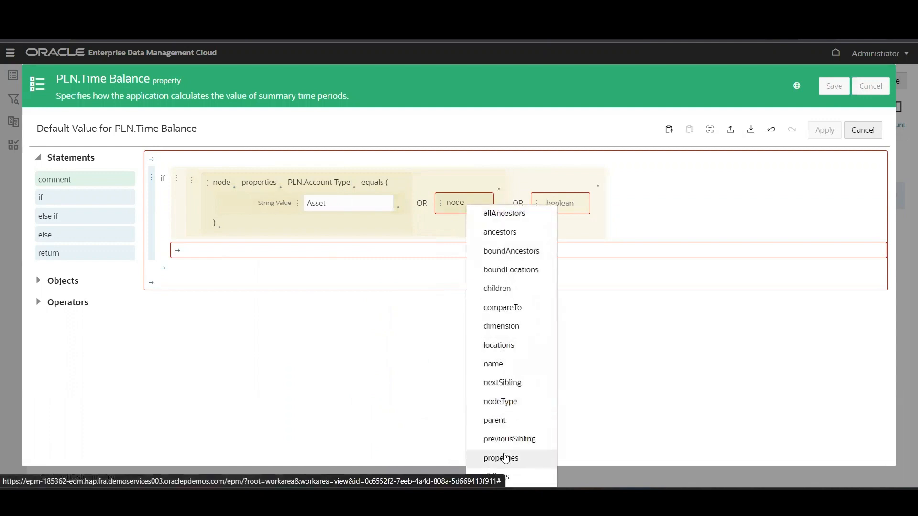
pyautogui.click(505, 458)
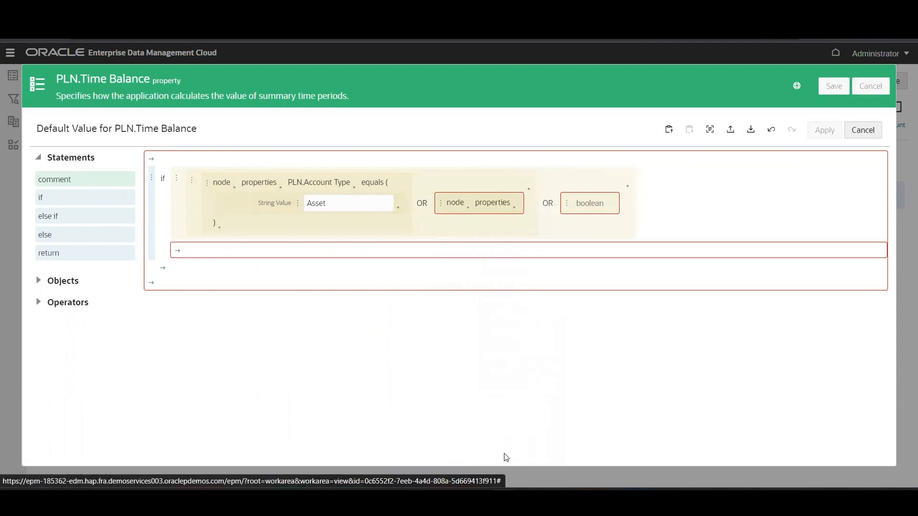
pyautogui.click(514, 211)
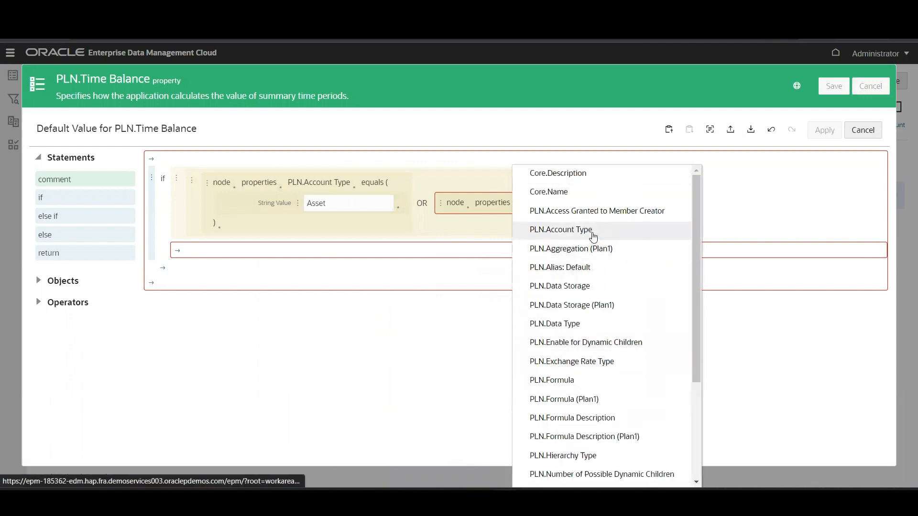
pyautogui.click(592, 231)
pyautogui.click(589, 210)
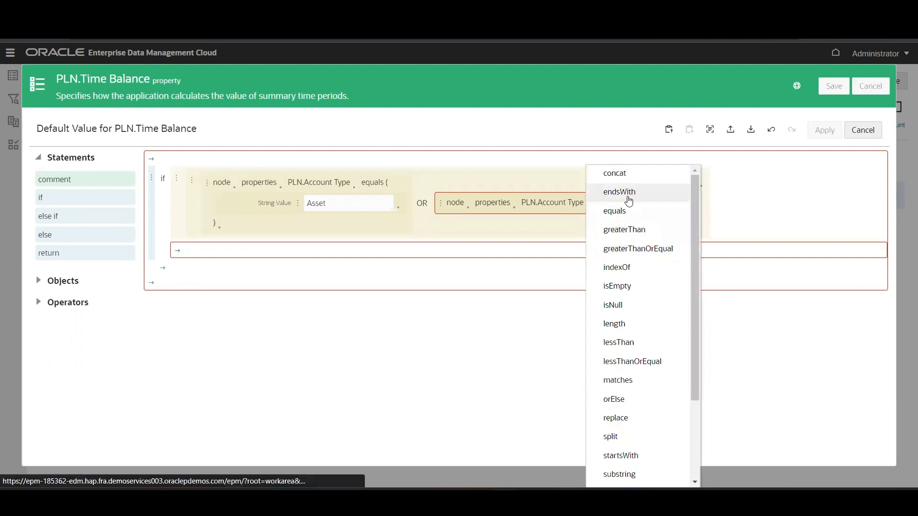
pyautogui.click(622, 210)
pyautogui.click(580, 209)
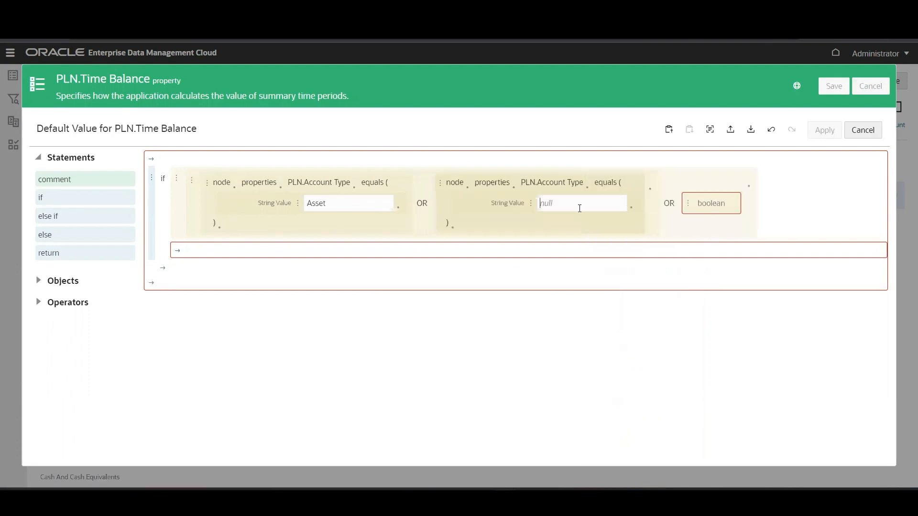
pyautogui.write('lia')
pyautogui.press('BackSpace')
pyautogui.press('BackSpace')
pyautogui.press('BackSpace')
pyautogui.write('L')
# Copy the Liability comparison into the remaining boolean term and change its string value to Equity
pyautogui.click(441, 186)
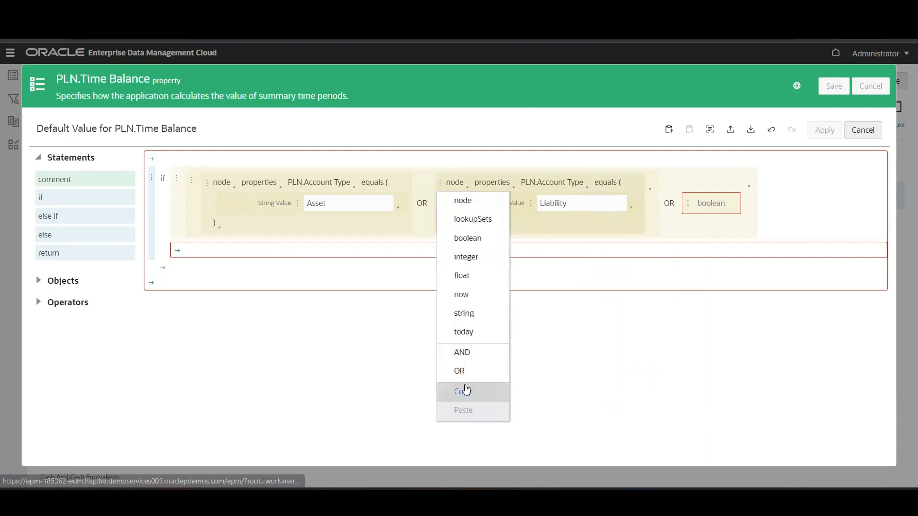
pyautogui.click(467, 393)
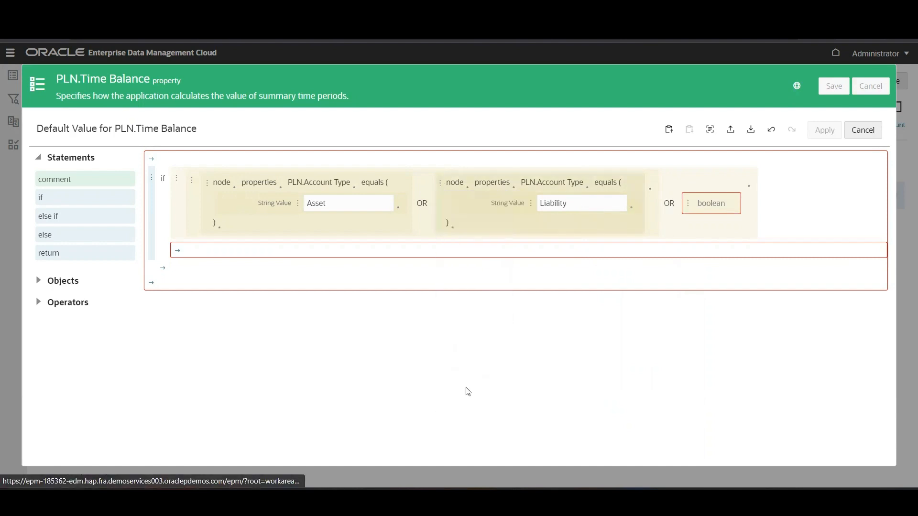
pyautogui.click(689, 204)
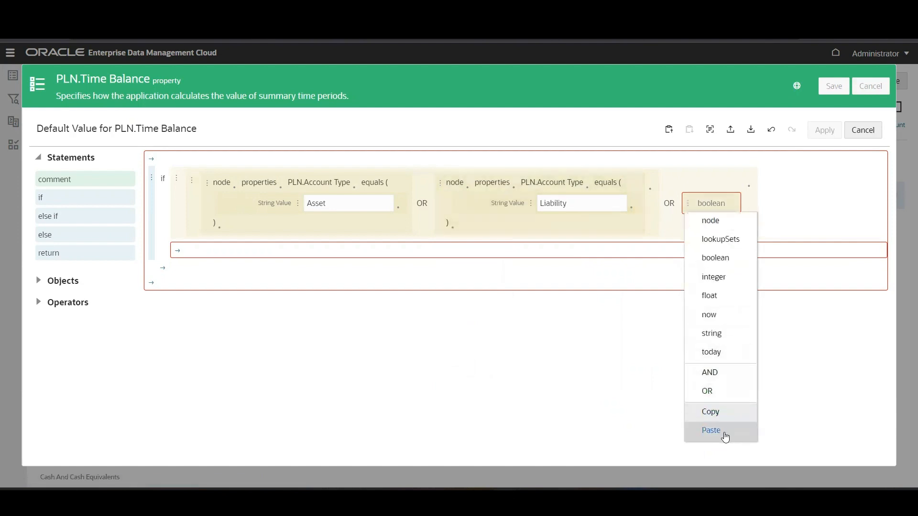
pyautogui.click(726, 433)
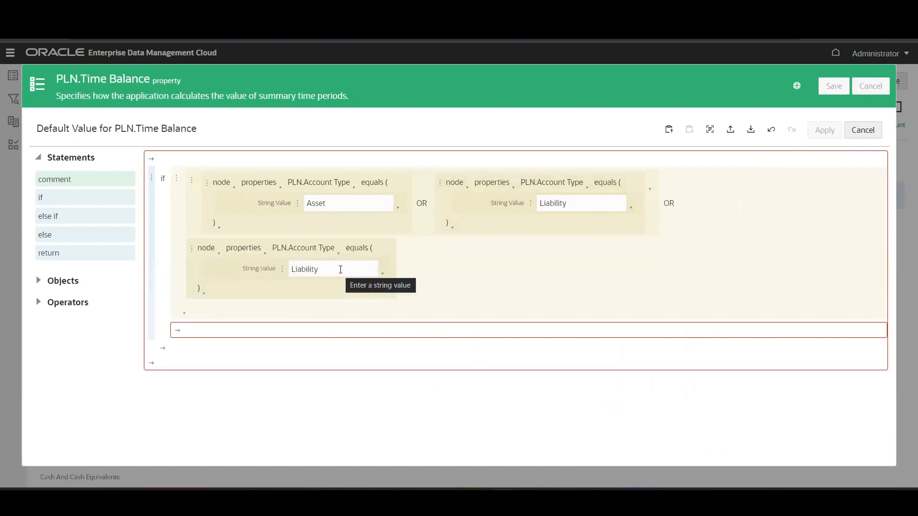
pyautogui.moveTo(343, 270); pyautogui.dragTo(279, 276)
pyautogui.press('BackSpace')
pyautogui.write('Equity')
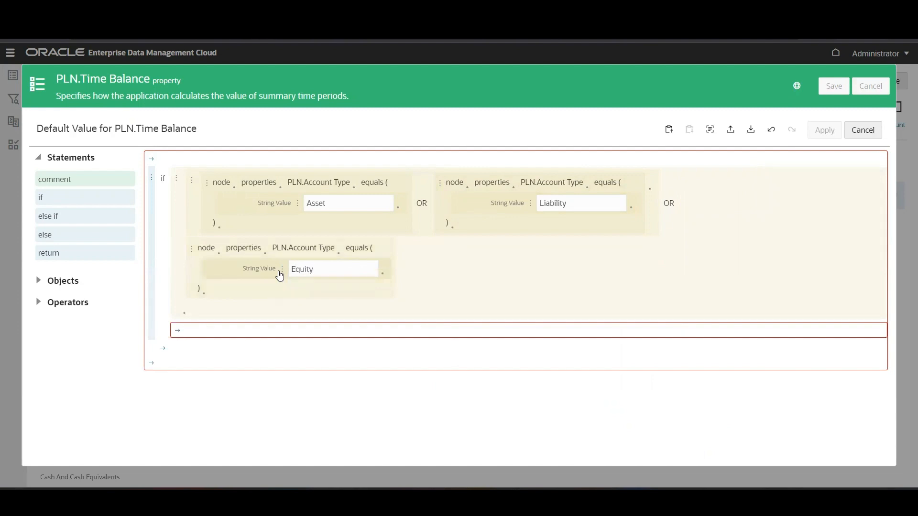
# Add a return statement inside the if block that returns the string Balance
pyautogui.click(176, 334)
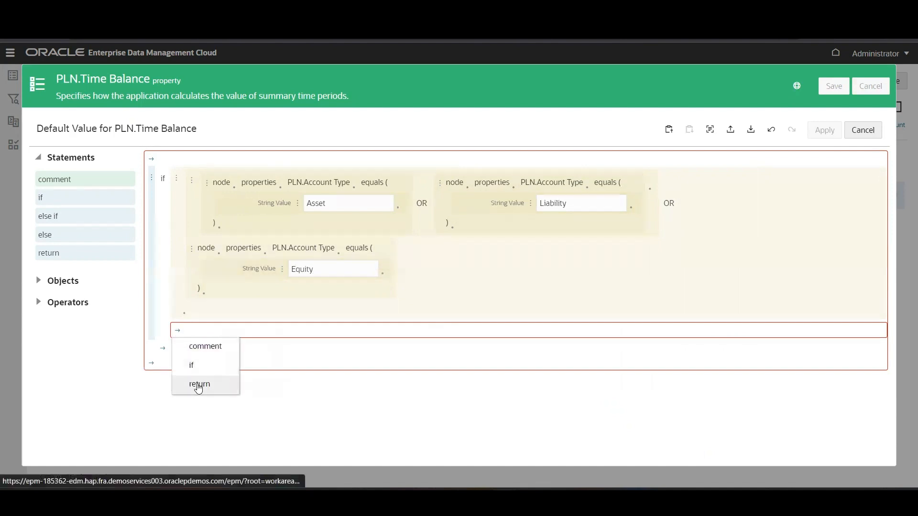
pyautogui.click(199, 386)
pyautogui.click(267, 346)
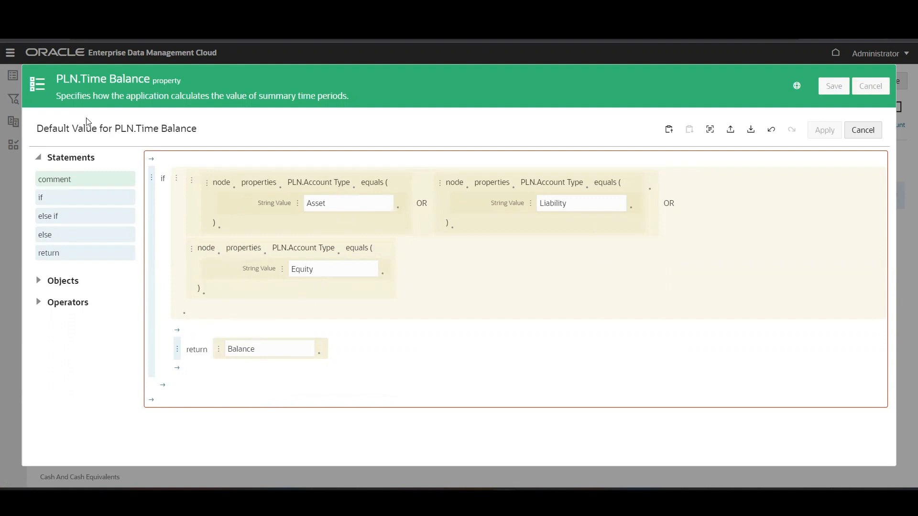
# Add an else branch after the if block with a return statement that returns Flow
pyautogui.click(164, 389)
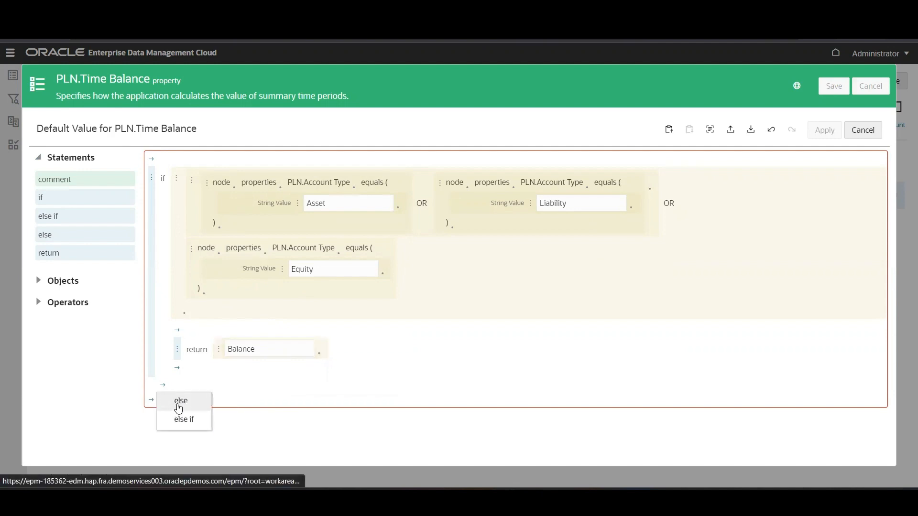
pyautogui.click(179, 407)
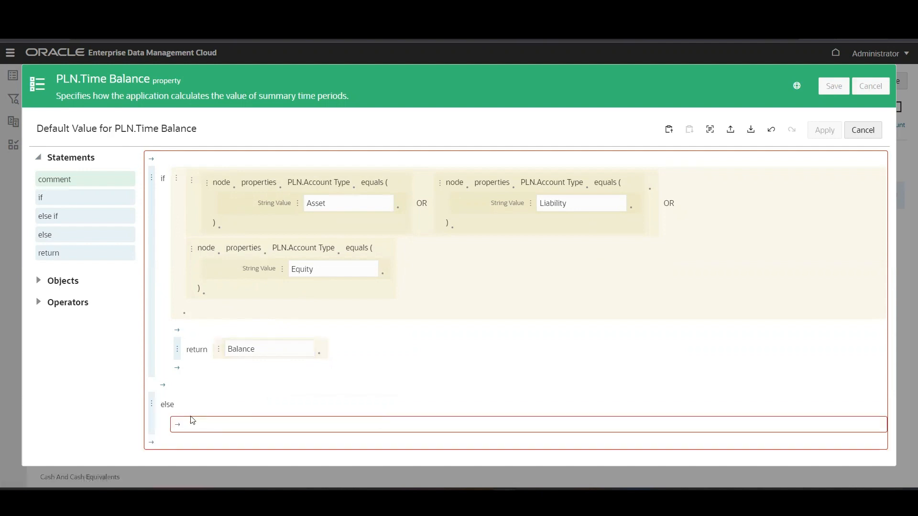
pyautogui.click(177, 425)
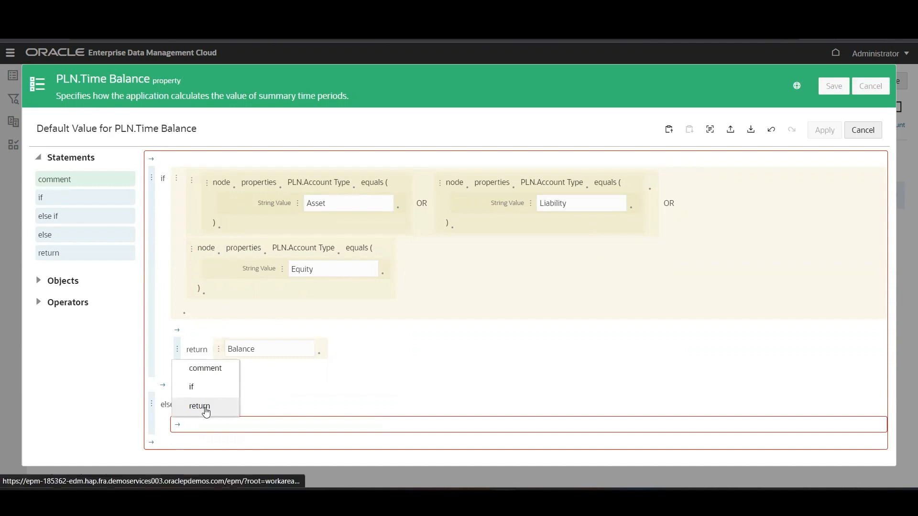
pyautogui.click(200, 407)
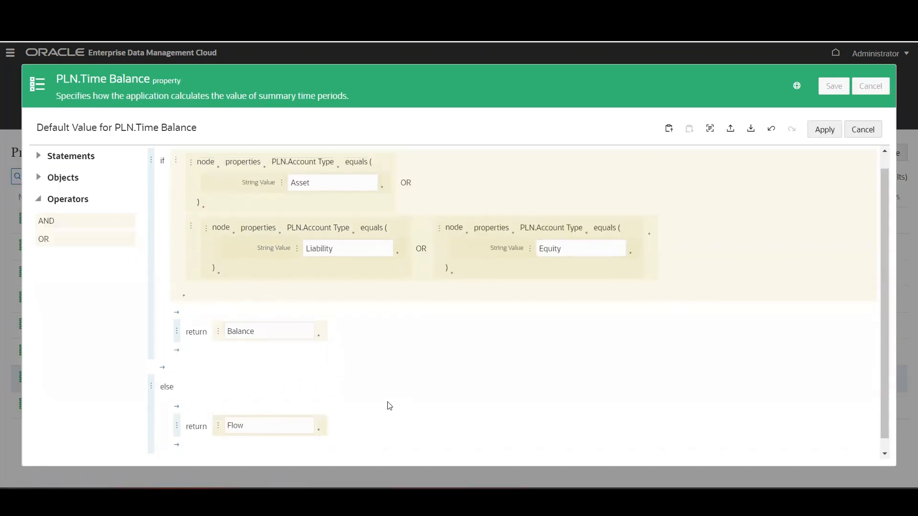
# Apply the finished default value expression, save the PLN.Time Balance property with the parameter change accepted, and close it
pyautogui.scroll(1, 402, 348)
pyautogui.scroll(-3, 575, 345)
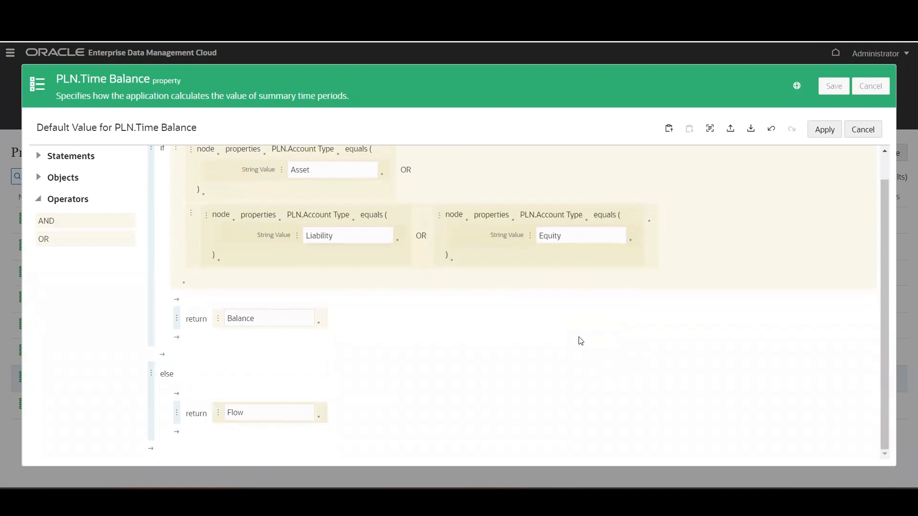
pyautogui.scroll(3, 803, 180)
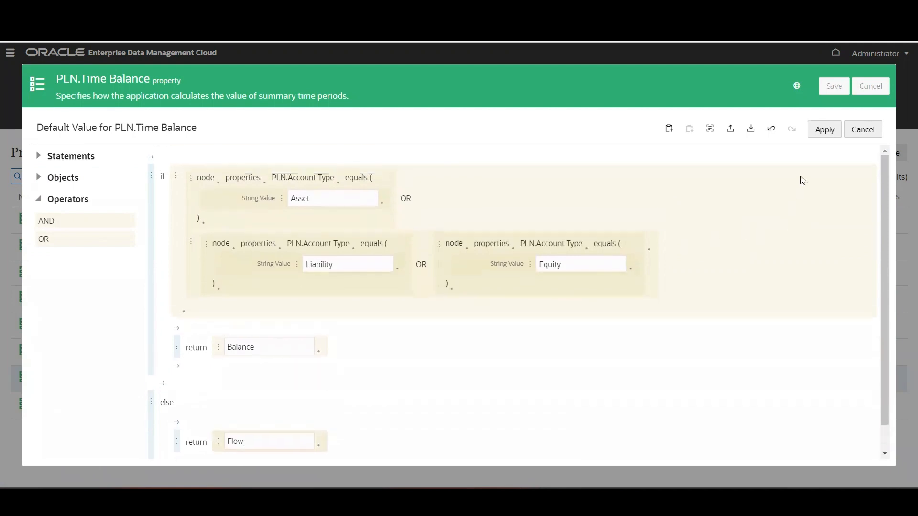
pyautogui.click(829, 132)
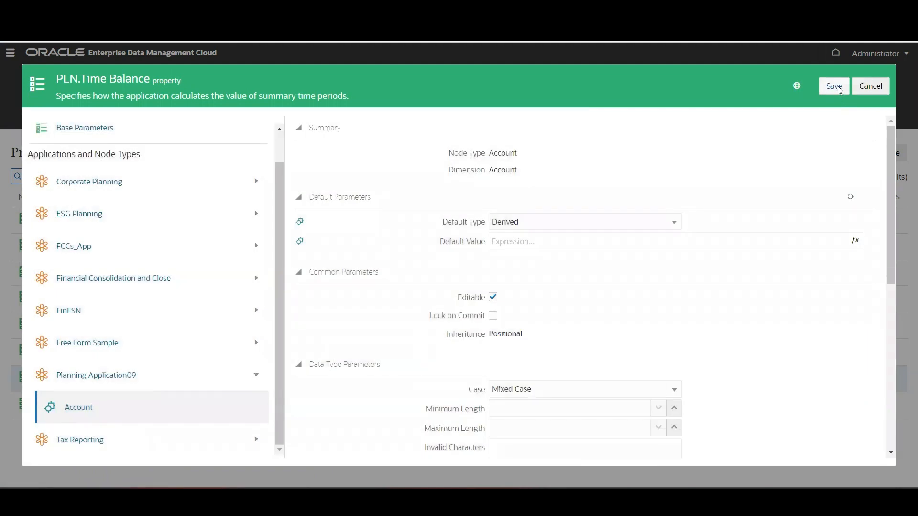
pyautogui.click(841, 91)
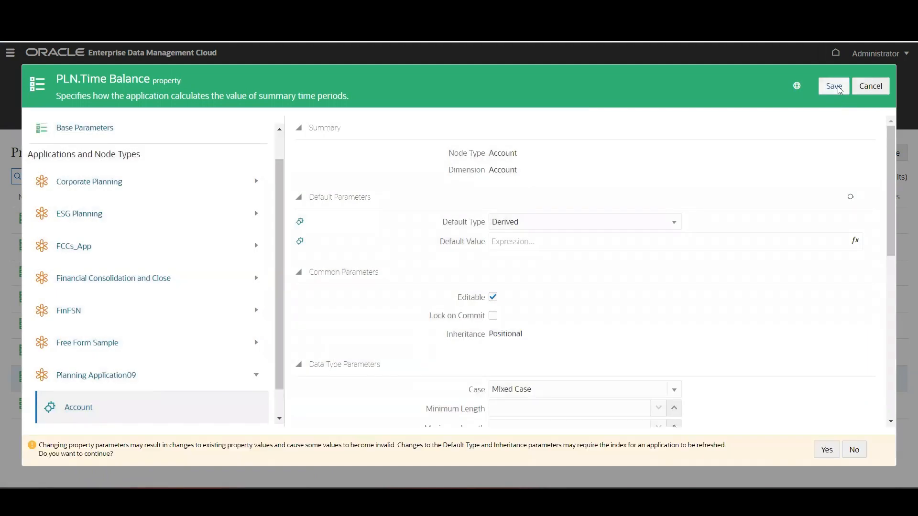
pyautogui.click(826, 451)
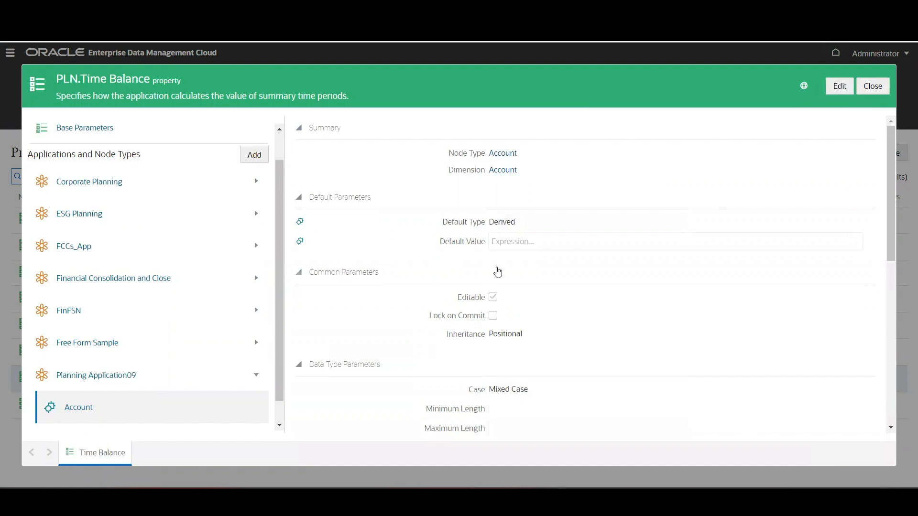
pyautogui.click(872, 86)
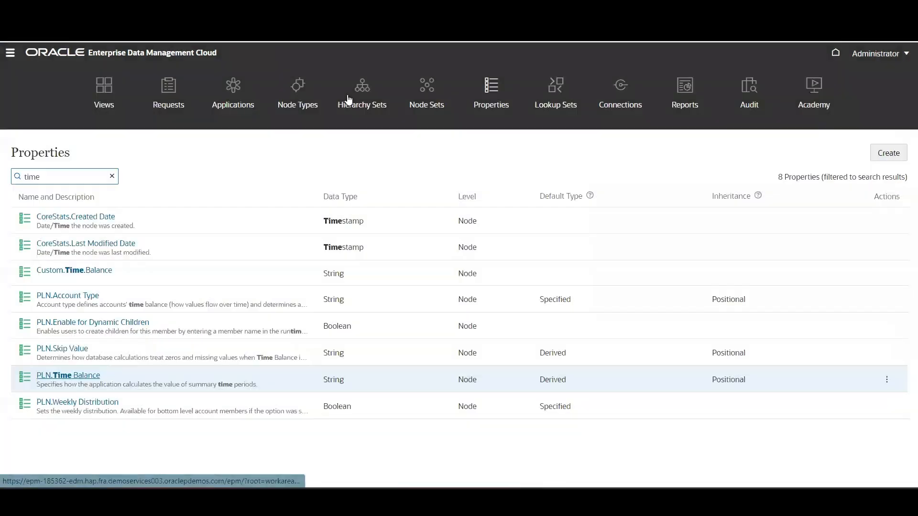
# Open Master View (EPM ERP) from the views list and expand Balance Sheet in the Custom_Account viewpoint
pyautogui.click(105, 88)
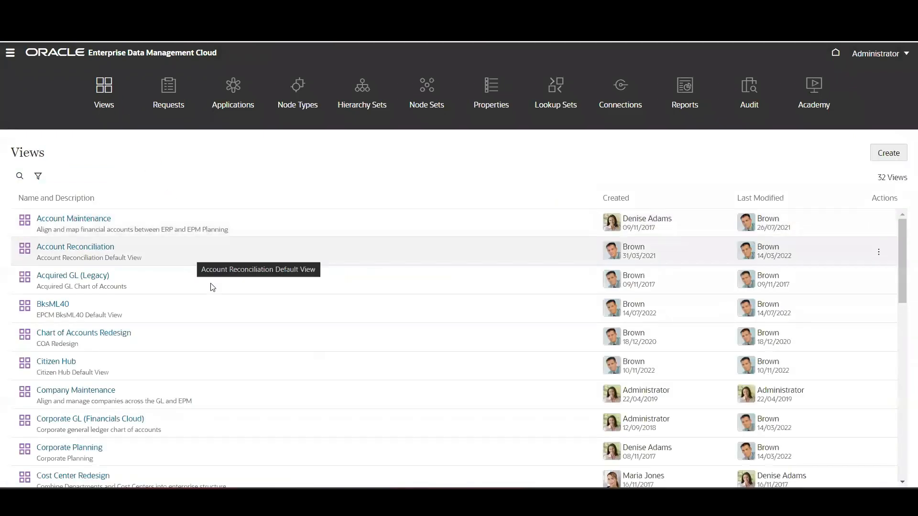
pyautogui.scroll(-10, 134, 350)
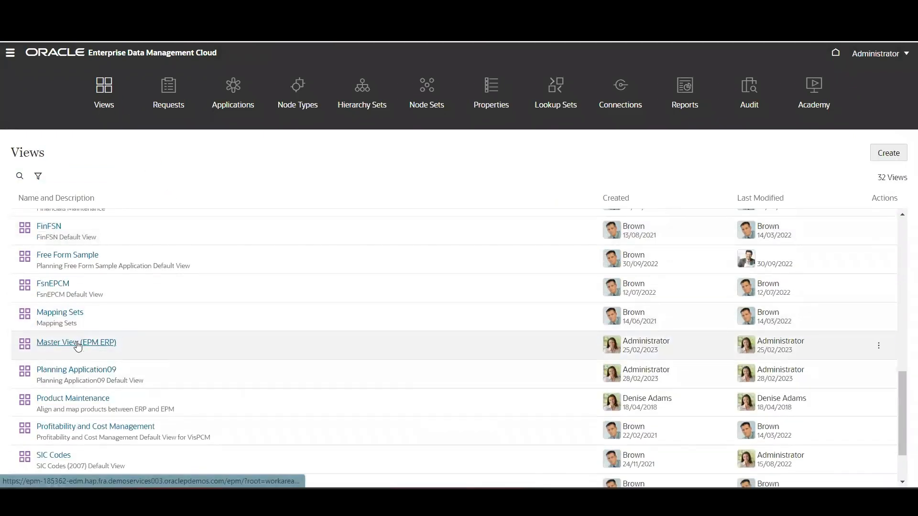
pyautogui.click(77, 342)
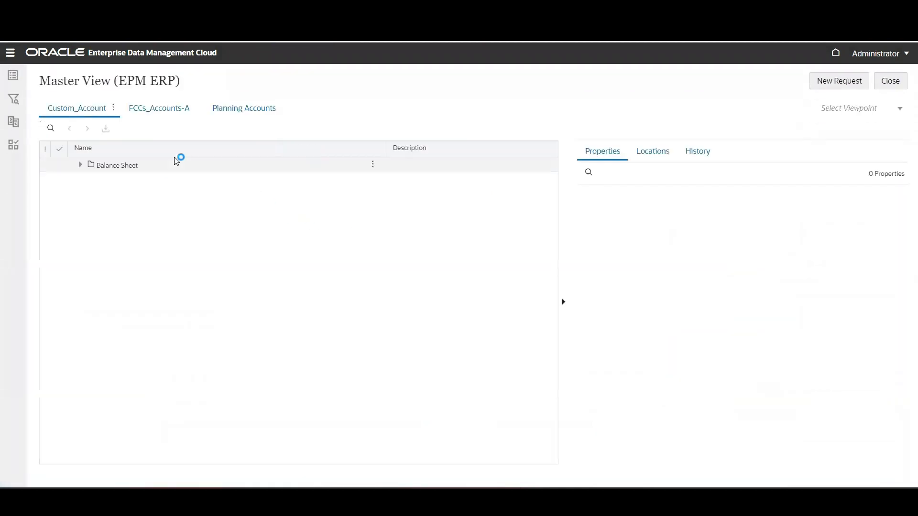
pyautogui.click(90, 111)
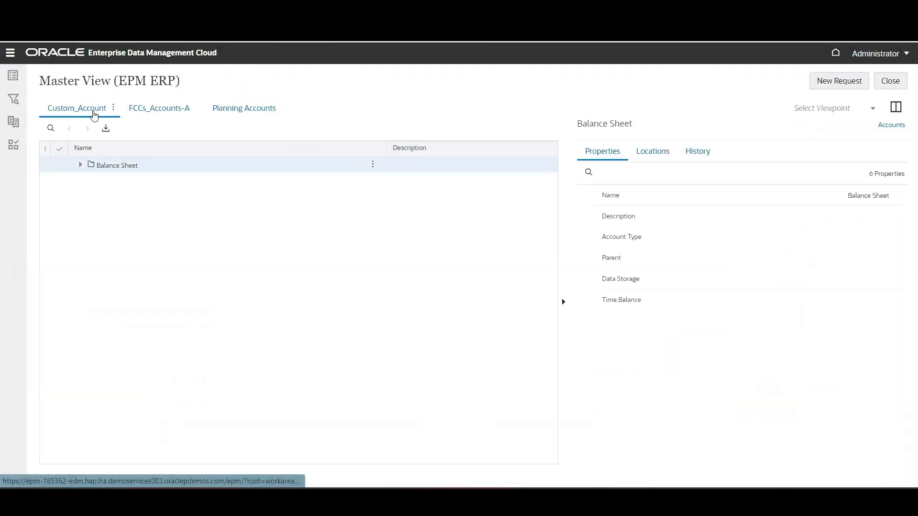
pyautogui.click(80, 165)
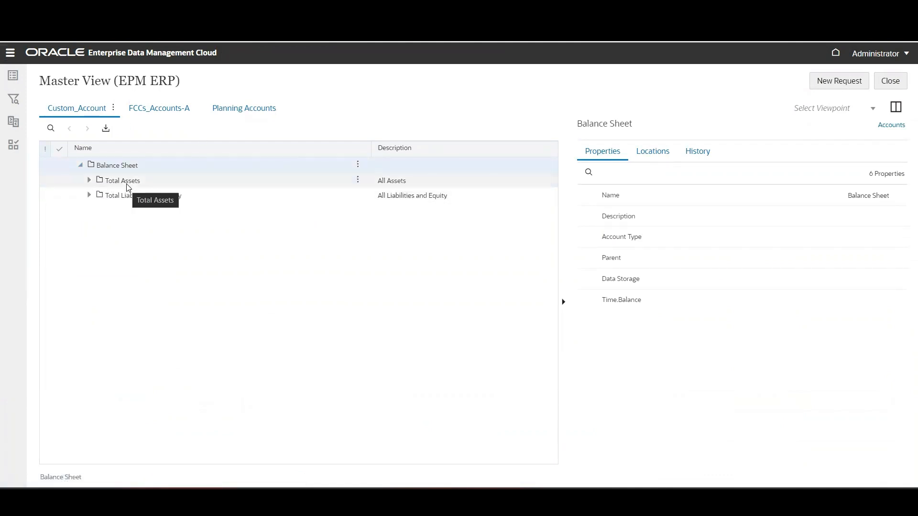
# Expand Total Liabilities and Equity and Total Assets in the Custom_Account viewpoint, and open the Planning Accounts viewpoint
pyautogui.click(88, 195)
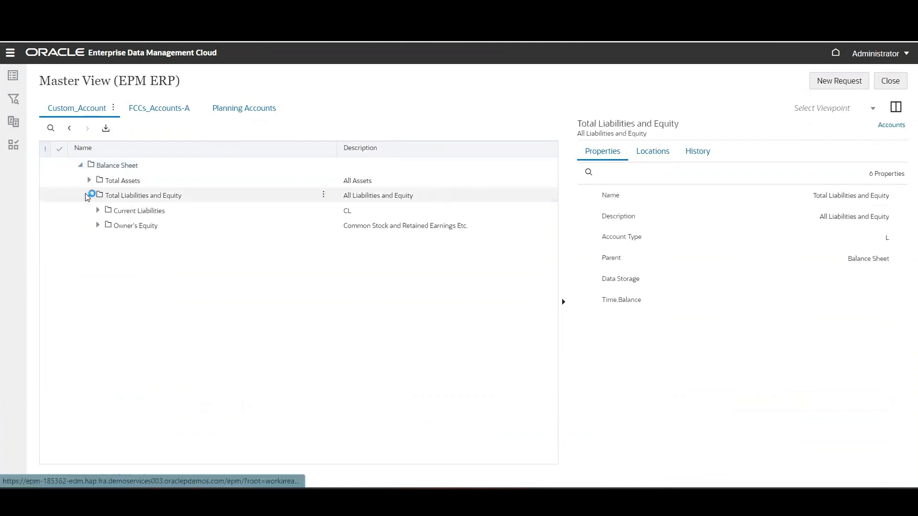
pyautogui.click(89, 181)
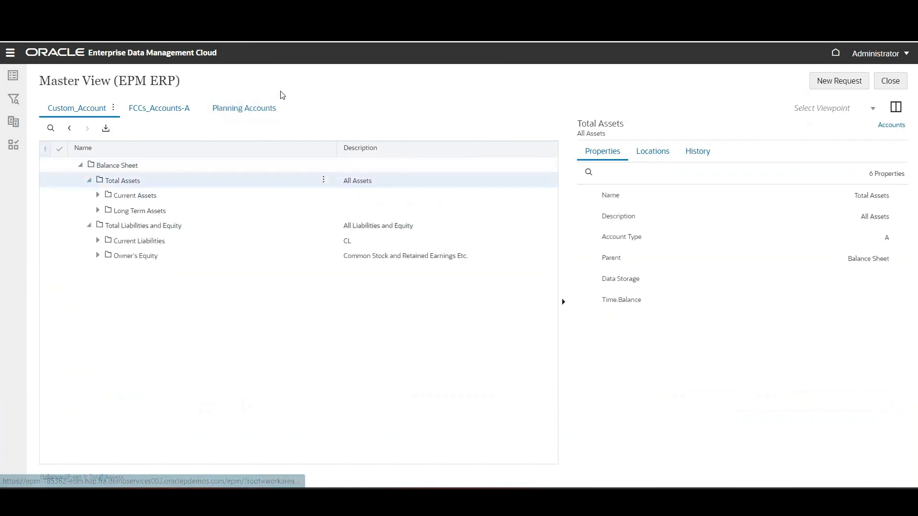
pyautogui.click(245, 113)
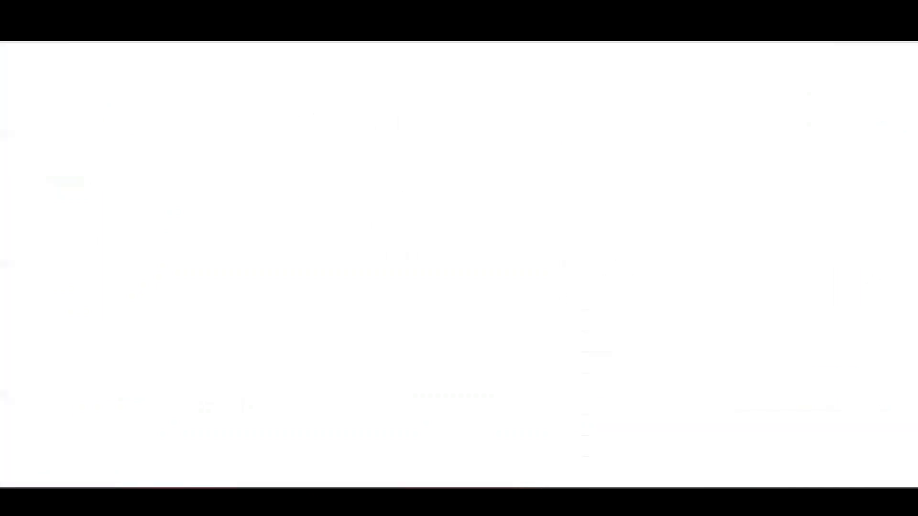
pyautogui.scroll(2, 306, 210)
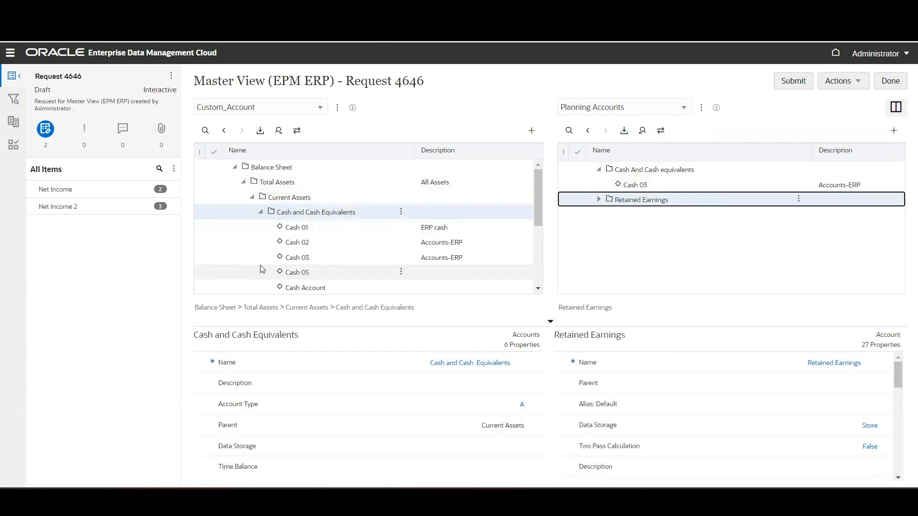
# Set the Account Type of Cash 02 under Cash and Cash Equivalents in Custom_Account to Asset
pyautogui.click(300, 245)
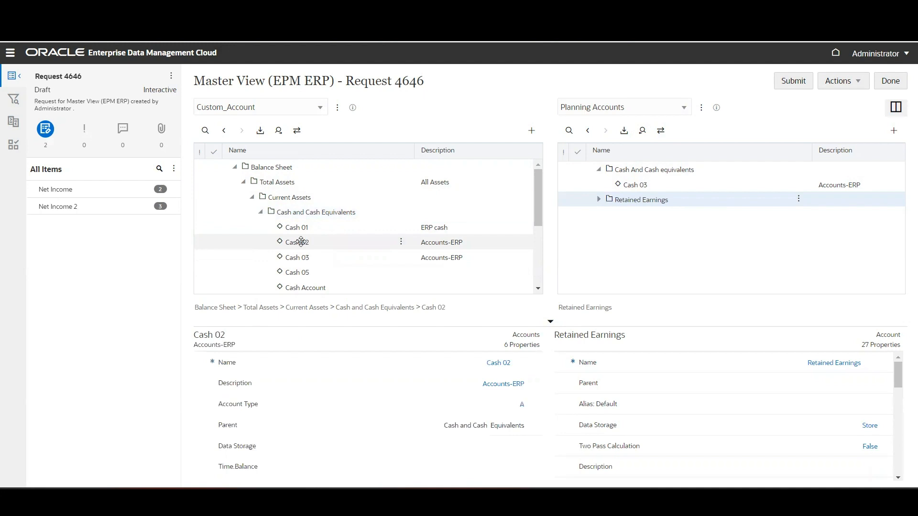
pyautogui.click(521, 404)
pyautogui.write('Asse')
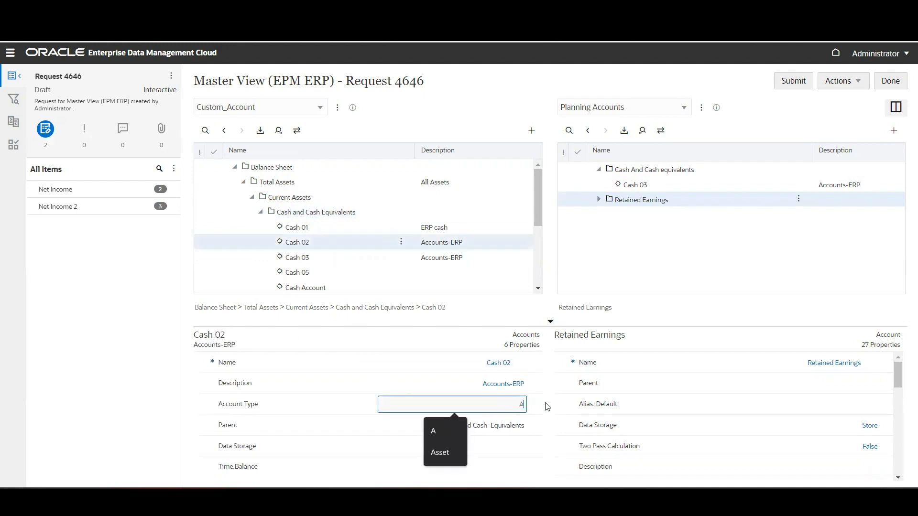
pyautogui.write('t')
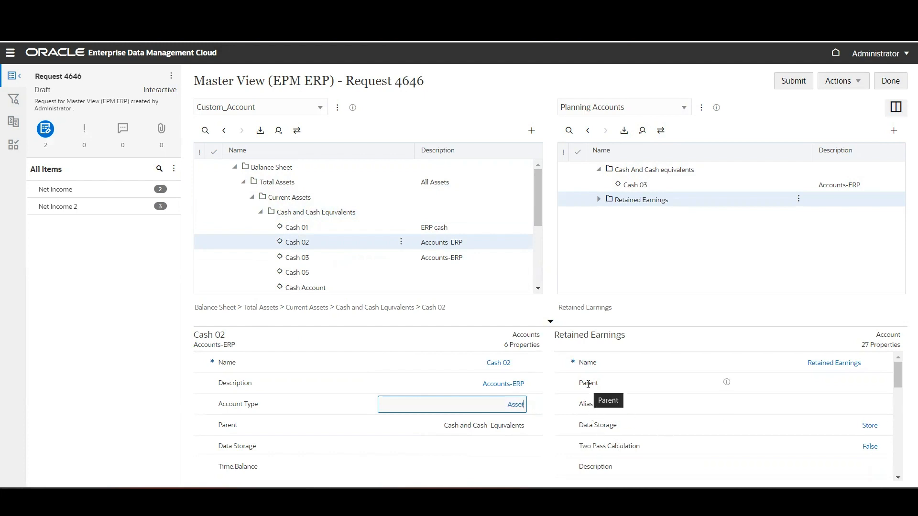
pyautogui.scroll(-1, 600, 444)
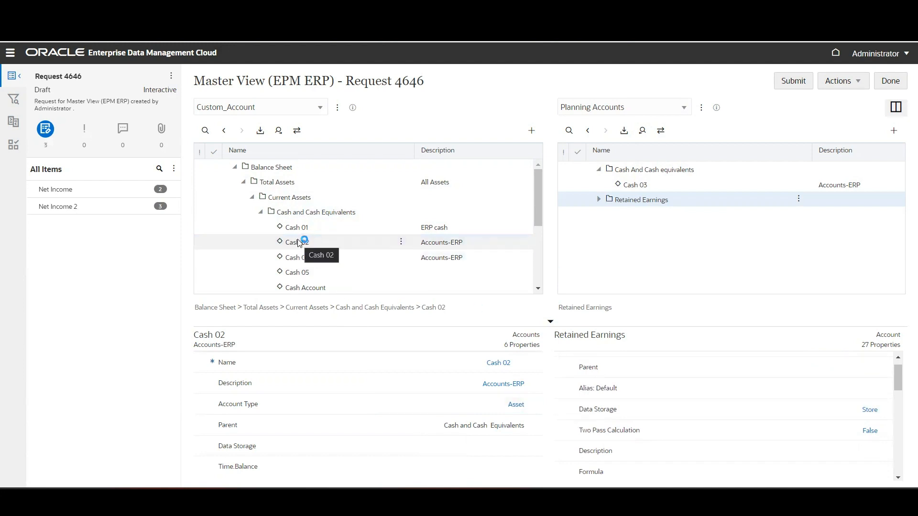
# Add Cash 02 from Custom_Account under Cash And Cash equivalents in Planning Accounts and check its Account Type and Time Balance
pyautogui.moveTo(300, 243); pyautogui.dragTo(636, 170)
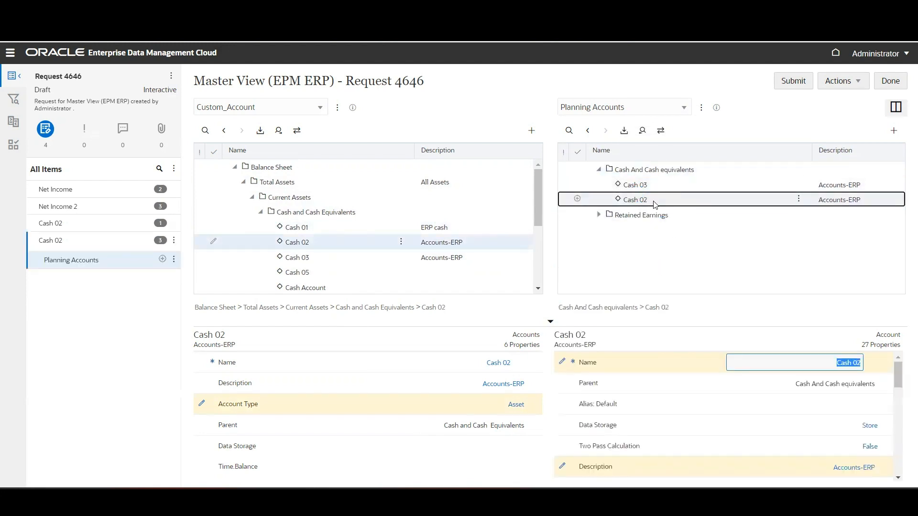
pyautogui.scroll(-5, 748, 432)
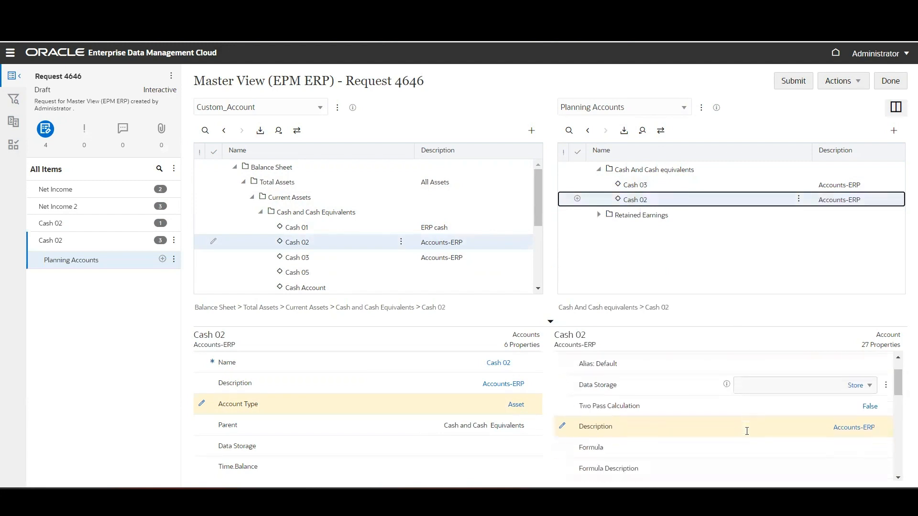
pyautogui.scroll(-5, 749, 435)
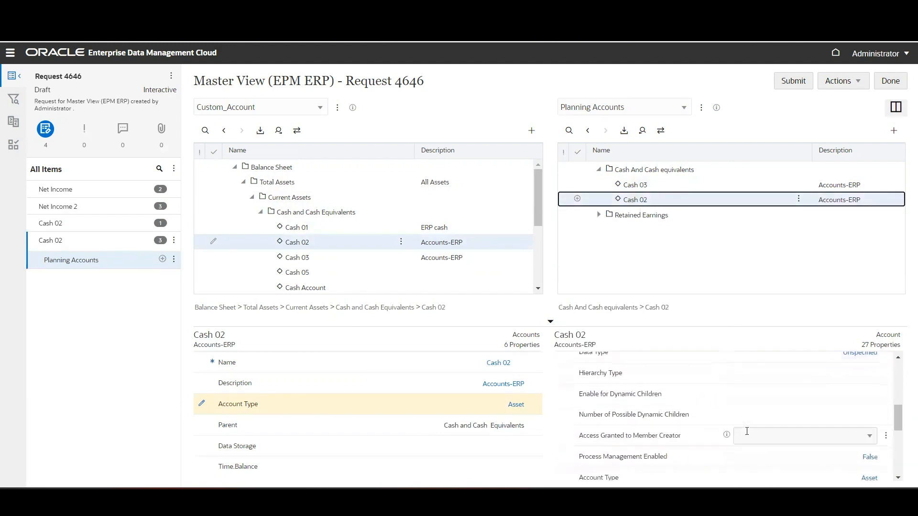
pyautogui.scroll(-1, 811, 456)
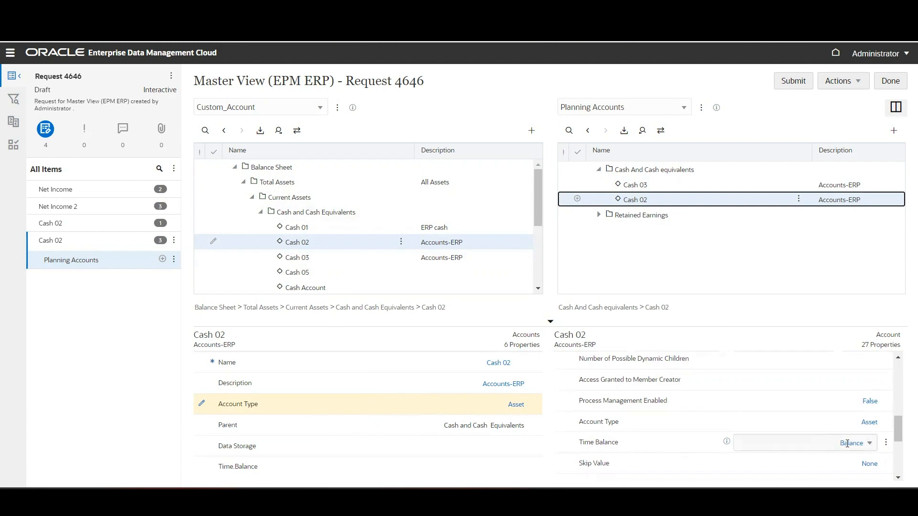
# Select Net Income 2 under Retained Earnings in Custom_Account and compare its Account Type with the Time Balance rules noted in Notepad
pyautogui.scroll(-3, 373, 272)
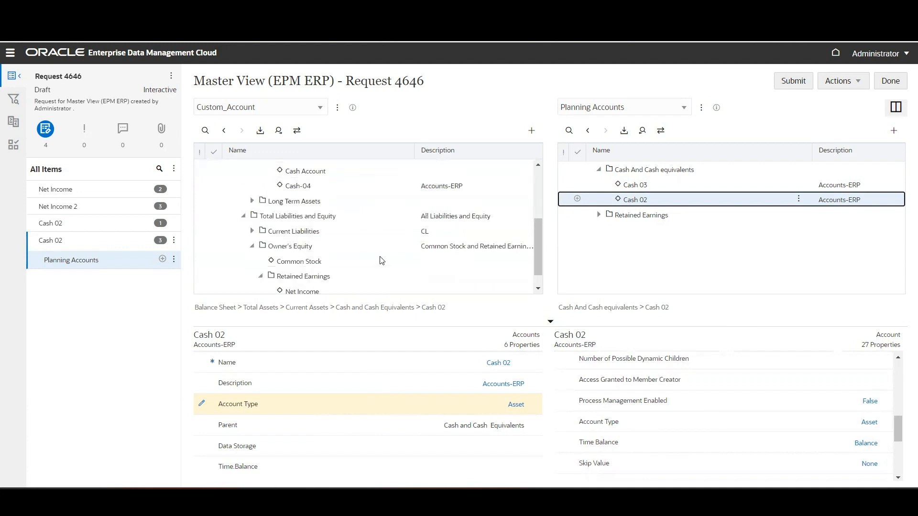
pyautogui.scroll(-1, 371, 268)
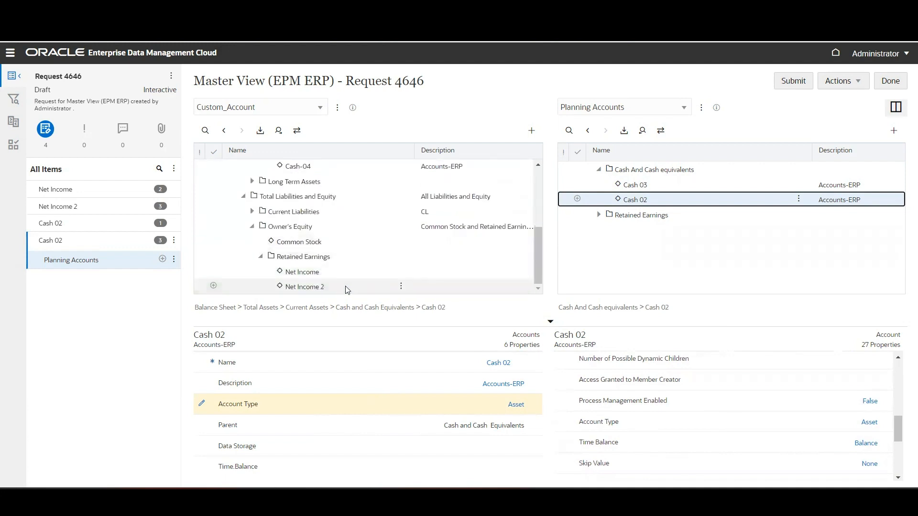
pyautogui.click(296, 287)
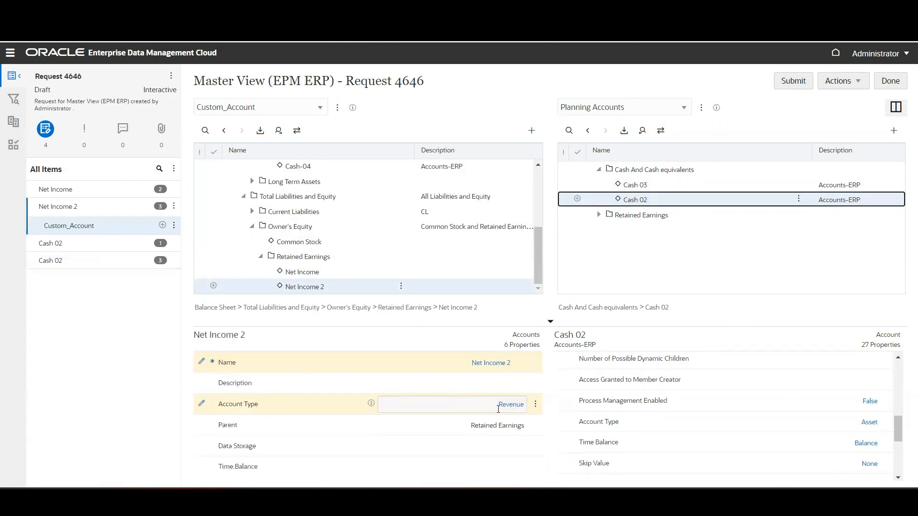
pyautogui.scroll(-3, 622, 449)
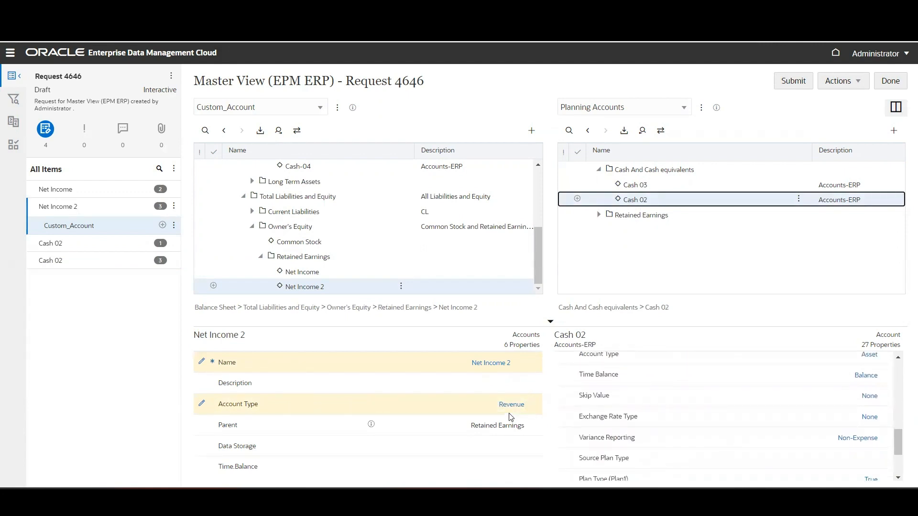
pyautogui.hotkey('alt', 'Tab')
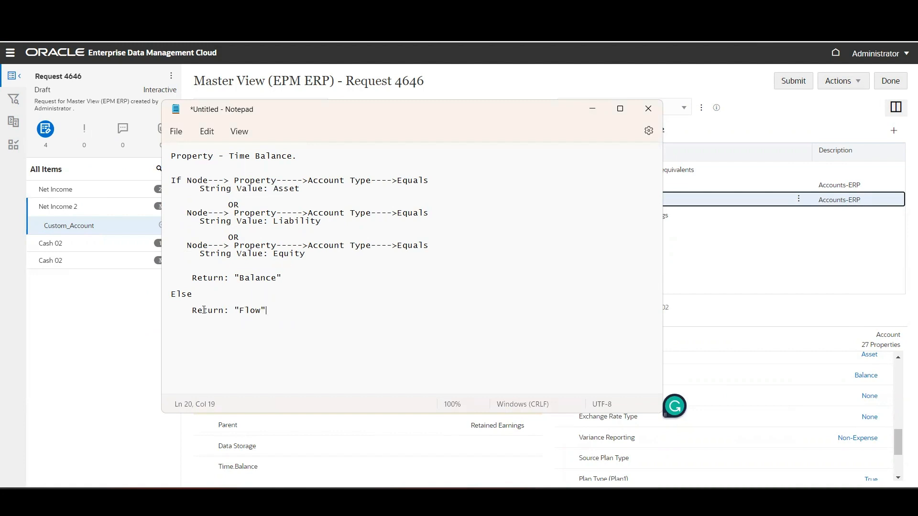
pyautogui.hotkey('alt', 'Tab')
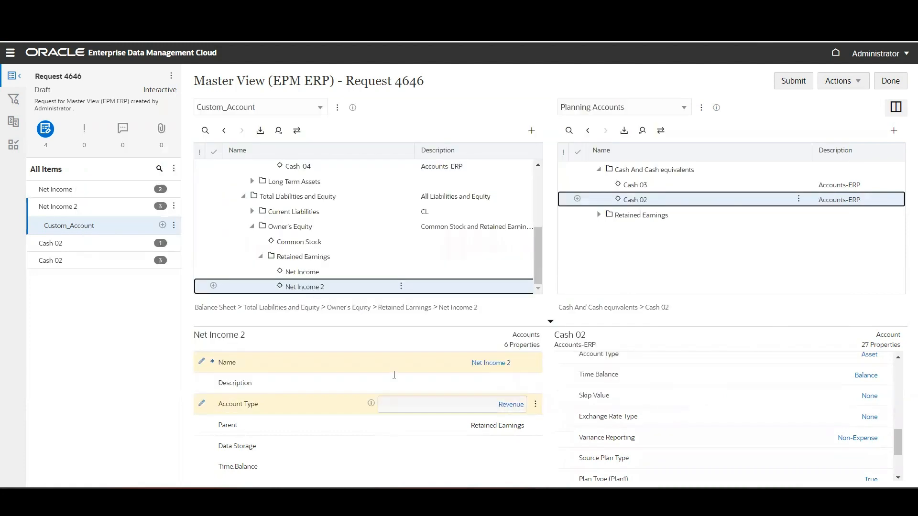
# Add Net Income 2 from Custom_Account under Retained Earnings in Planning Accounts and check its Account Type and Time Balance
pyautogui.click(599, 216)
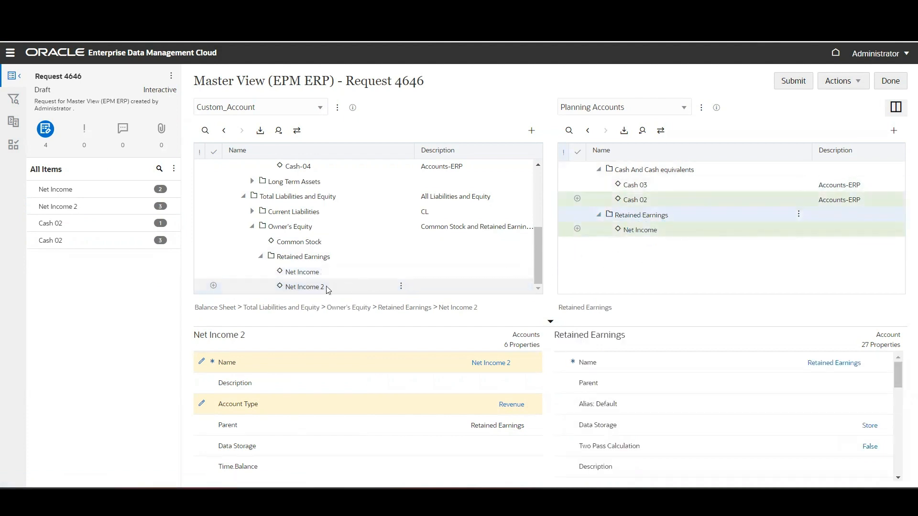
pyautogui.moveTo(308, 287); pyautogui.dragTo(645, 219)
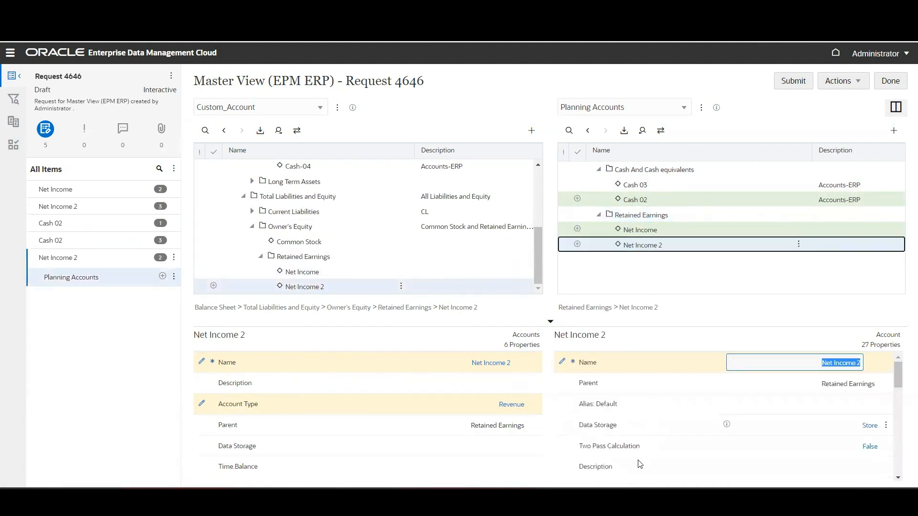
pyautogui.scroll(-1, 638, 459)
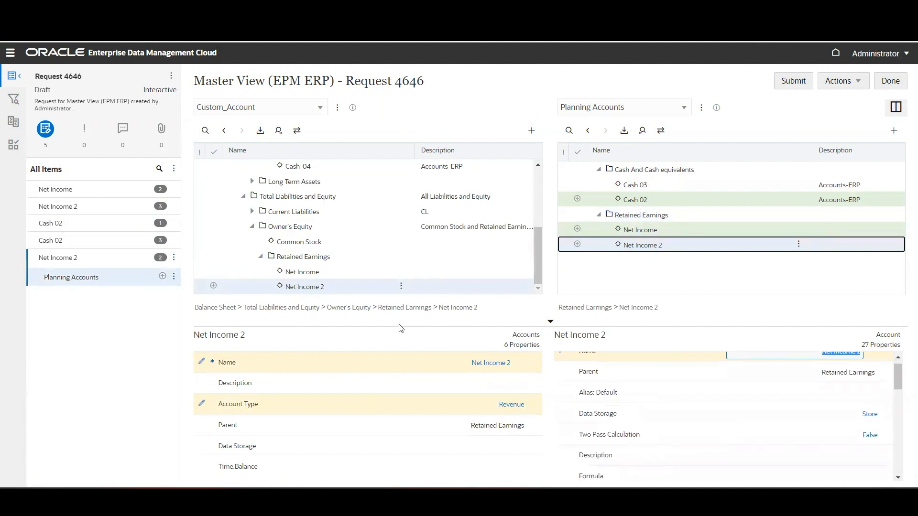
pyautogui.click(664, 274)
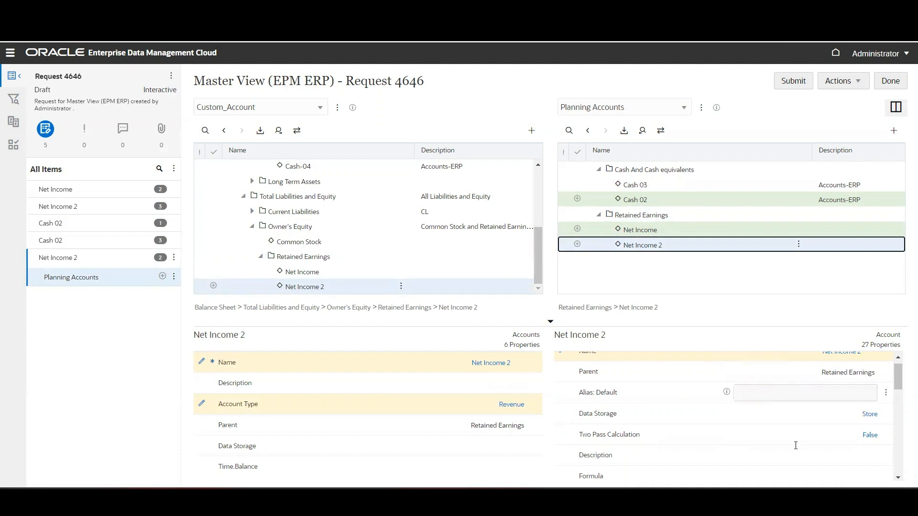
pyautogui.scroll(-5, 796, 446)
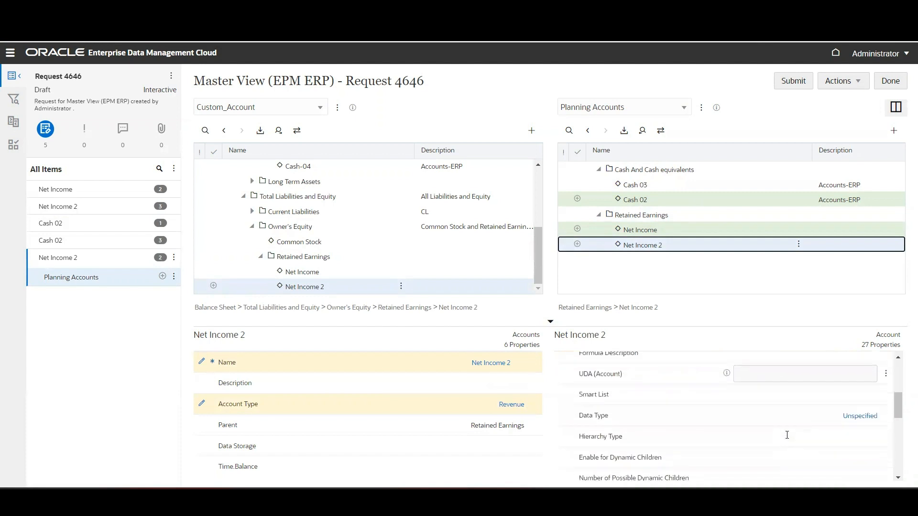
pyautogui.scroll(-4, 787, 435)
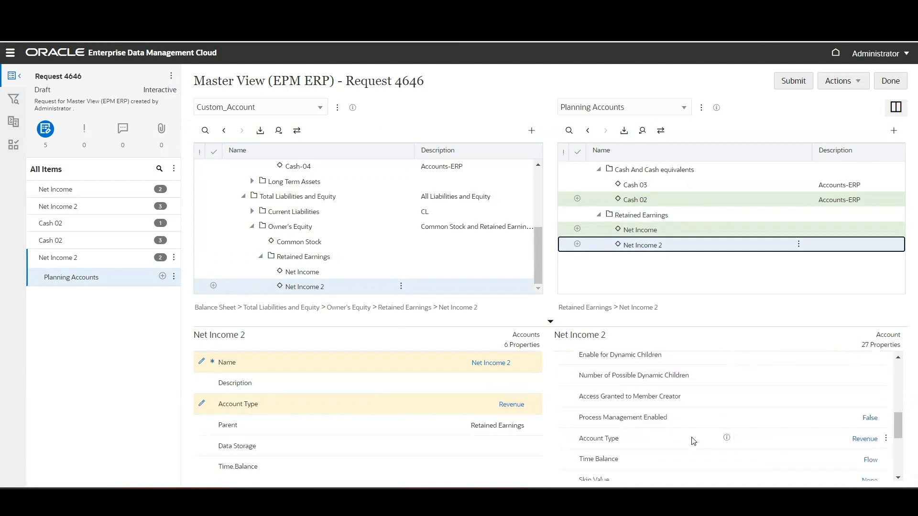
pyautogui.scroll(-2, 698, 459)
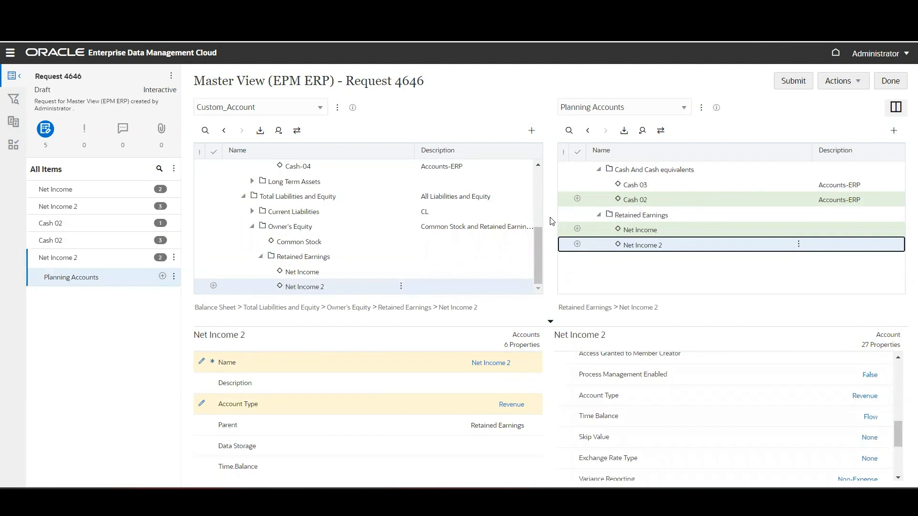
# Switch to the PowerPoint slide show displaying the EDMCS - Derived Properties: Time Balance Property title slide
pyautogui.hotkey('alt', 'Tab')
pyautogui.hotkey('alt', 'Tab')
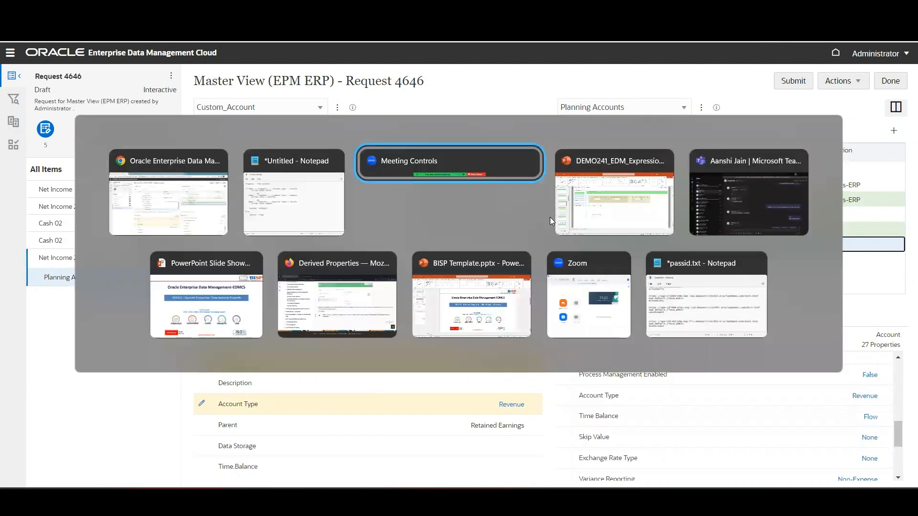
pyautogui.hotkey('alt', 'Tab')
pyautogui.hotkey('alt', 'Tab')
pyautogui.hotkey('alt', 'Tab')
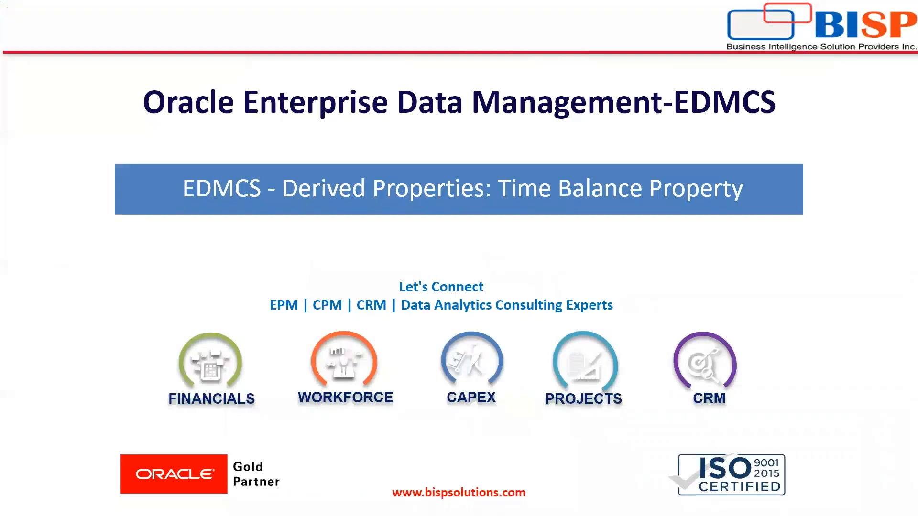